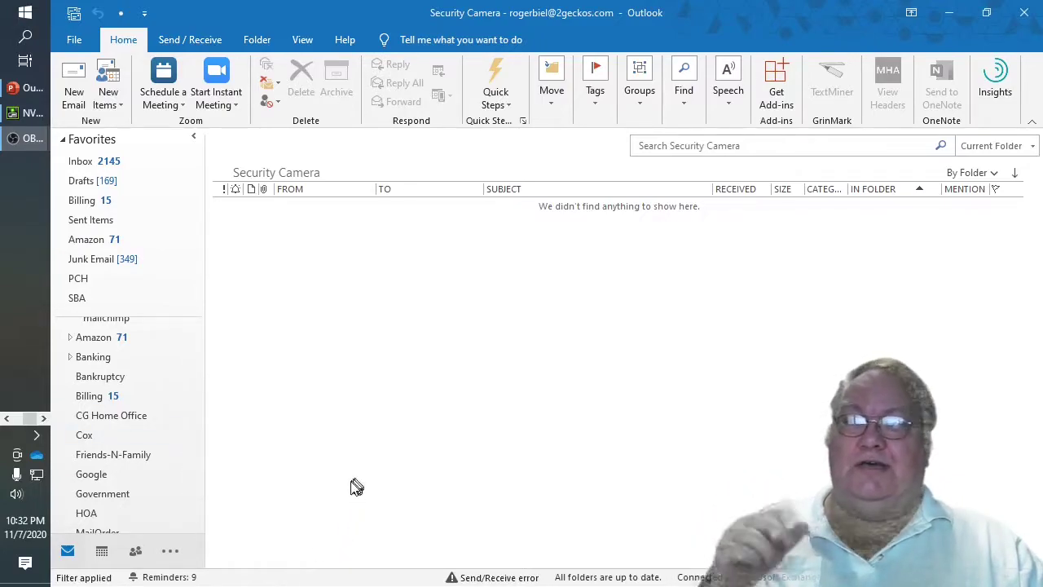
# Step: Switch from mail to the contacts view, where the Support contacts folder is listed
pyautogui.click(136, 553)
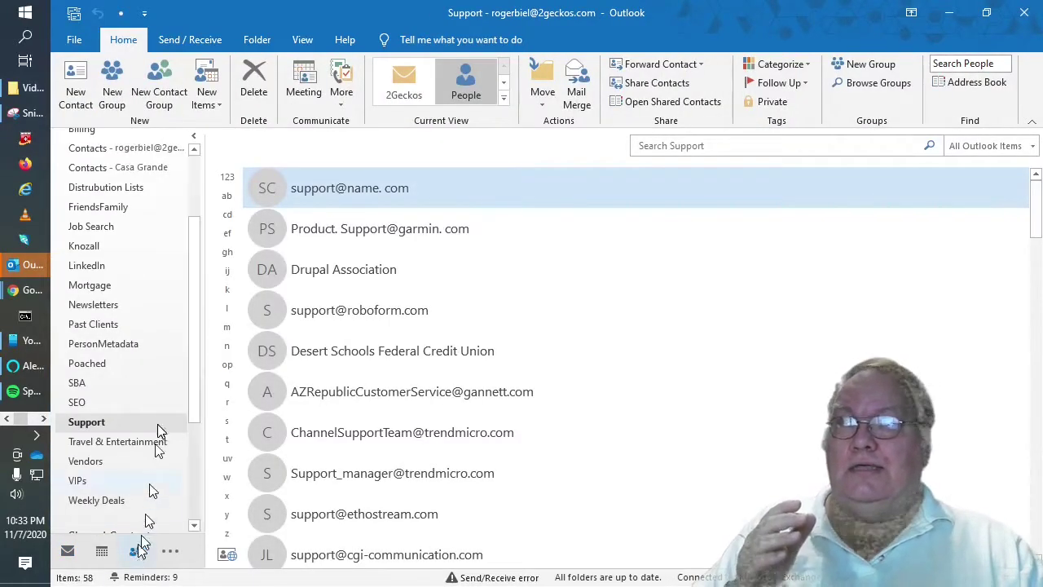
pyautogui.click(161, 91)
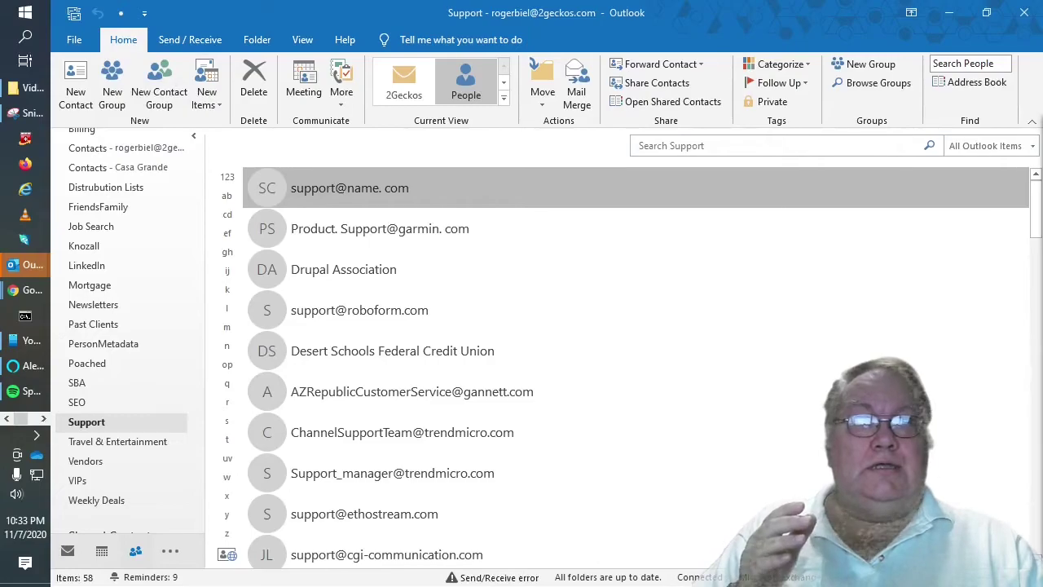
pyautogui.moveTo(270, 254); pyautogui.dragTo(431, 83)
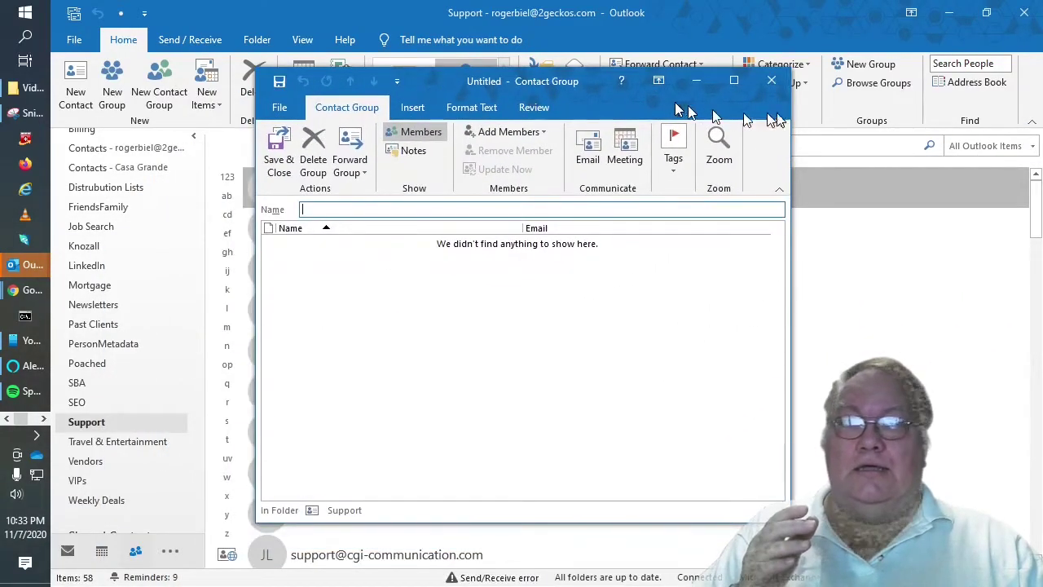
pyautogui.click(782, 83)
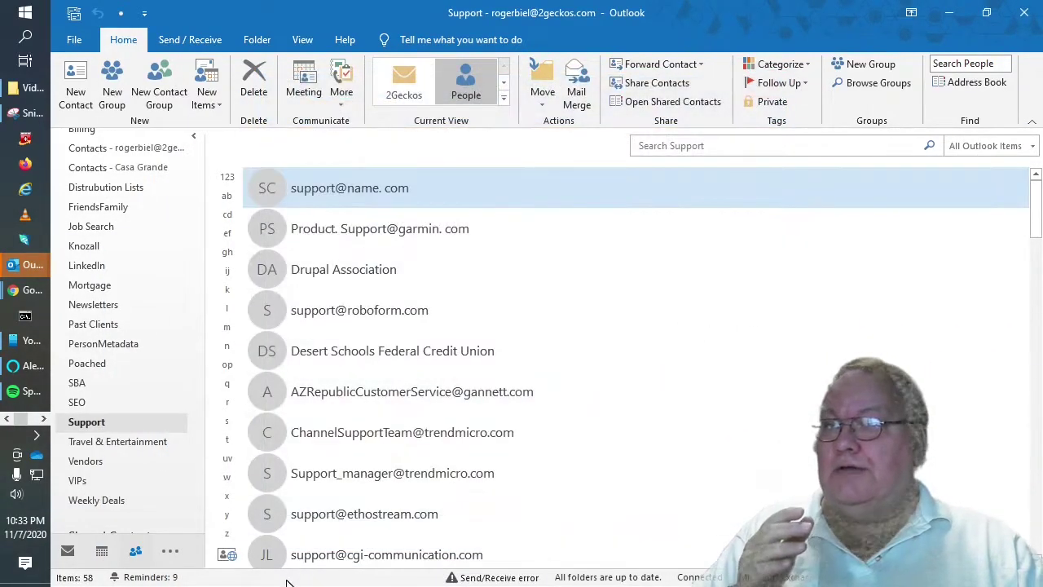
# Step: Set the Support contacts folder to show as an email address book in its properties and apply the change
pyautogui.moveTo(90, 428)
pyautogui.mouseDown()
pyautogui.moveTo(235, 423)
pyautogui.moveTo(75, 423)
pyautogui.mouseUp()
pyautogui.rightClick(77, 426)
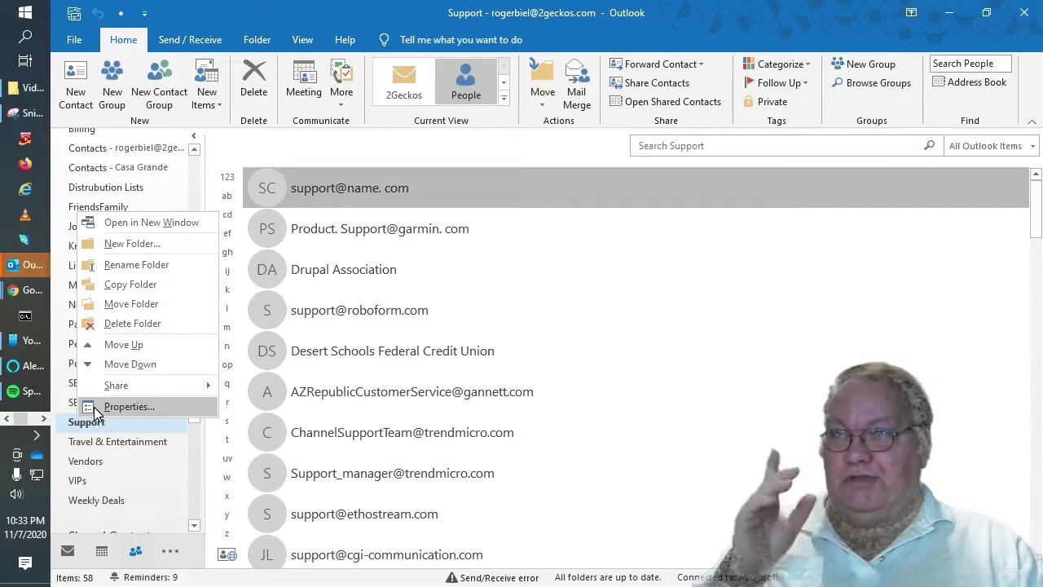
pyautogui.click(97, 408)
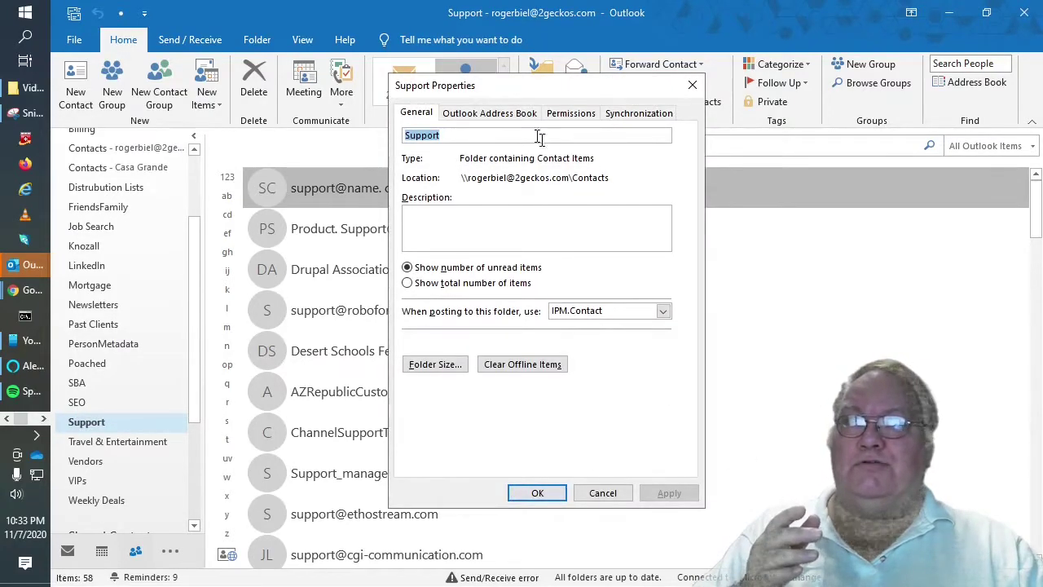
pyautogui.click(470, 115)
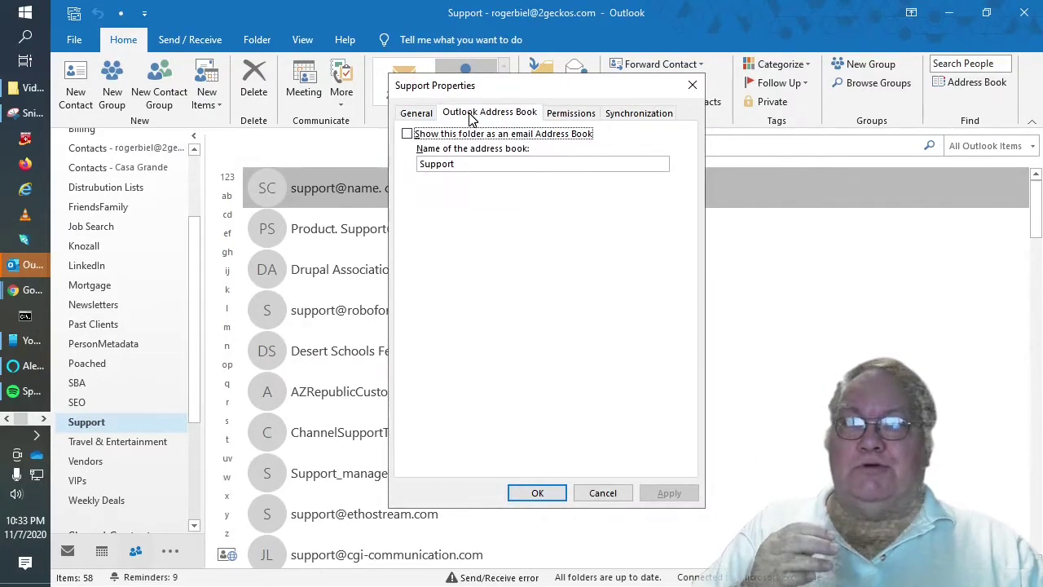
pyautogui.click(406, 134)
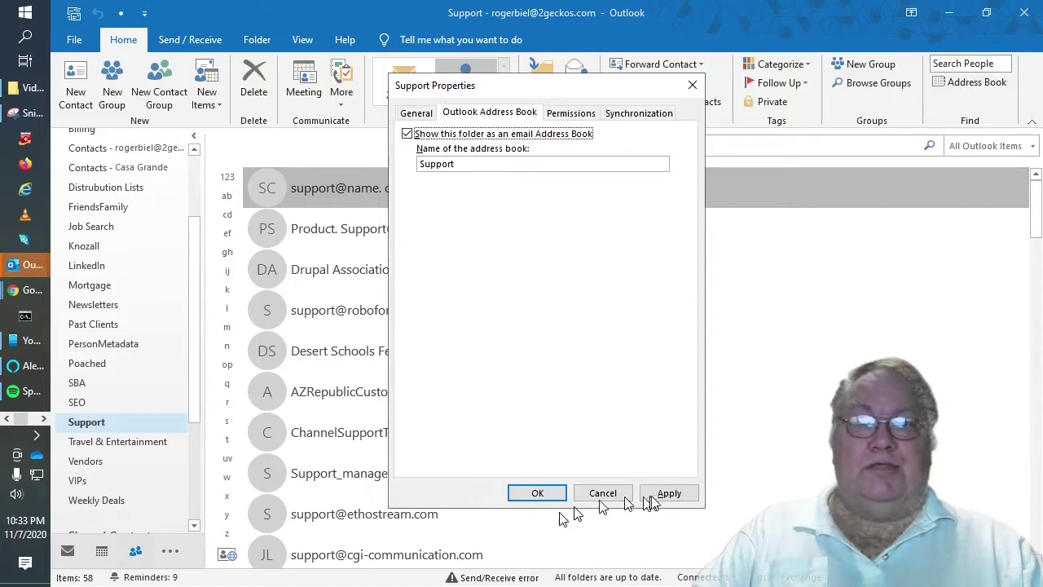
pyautogui.click(677, 493)
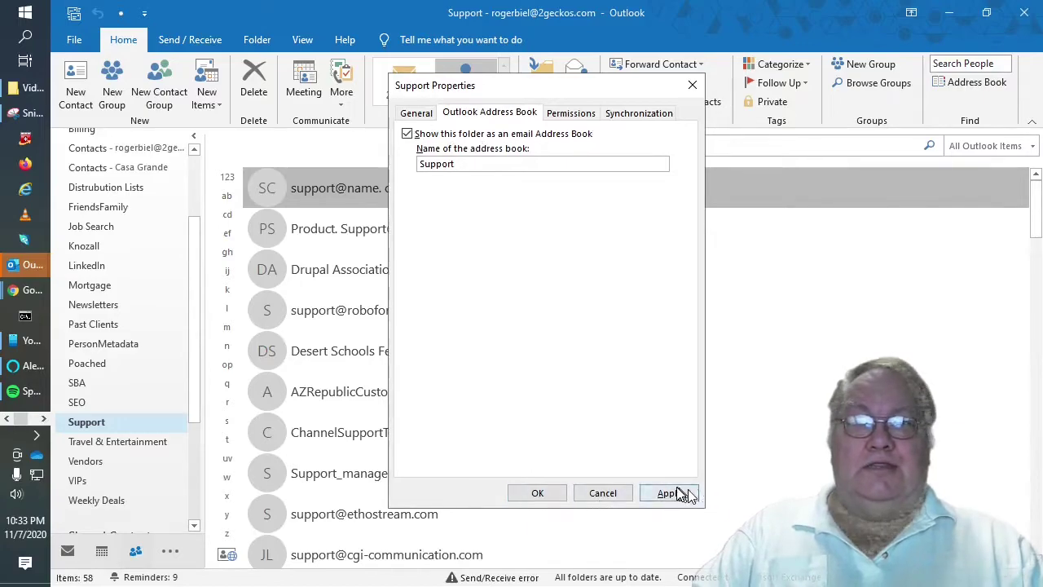
pyautogui.click(537, 493)
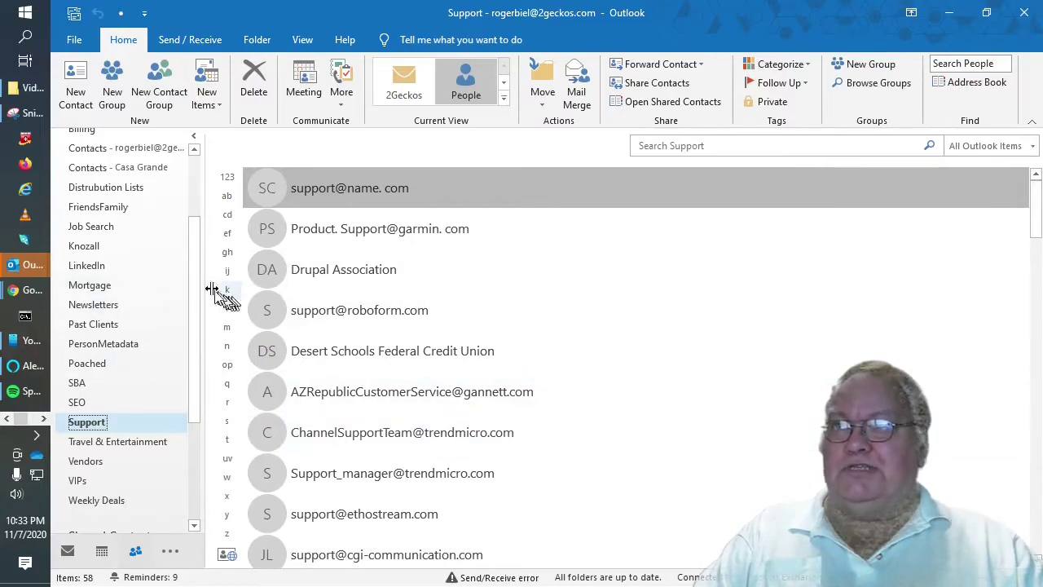
pyautogui.moveTo(201, 299); pyautogui.dragTo(204, 187)
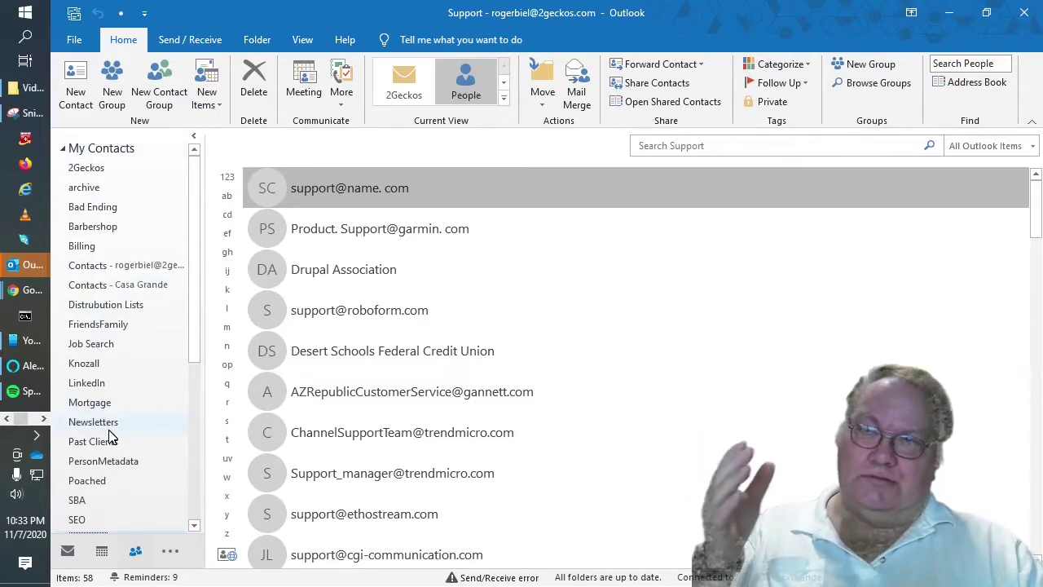
pyautogui.scroll(-3, 110, 434)
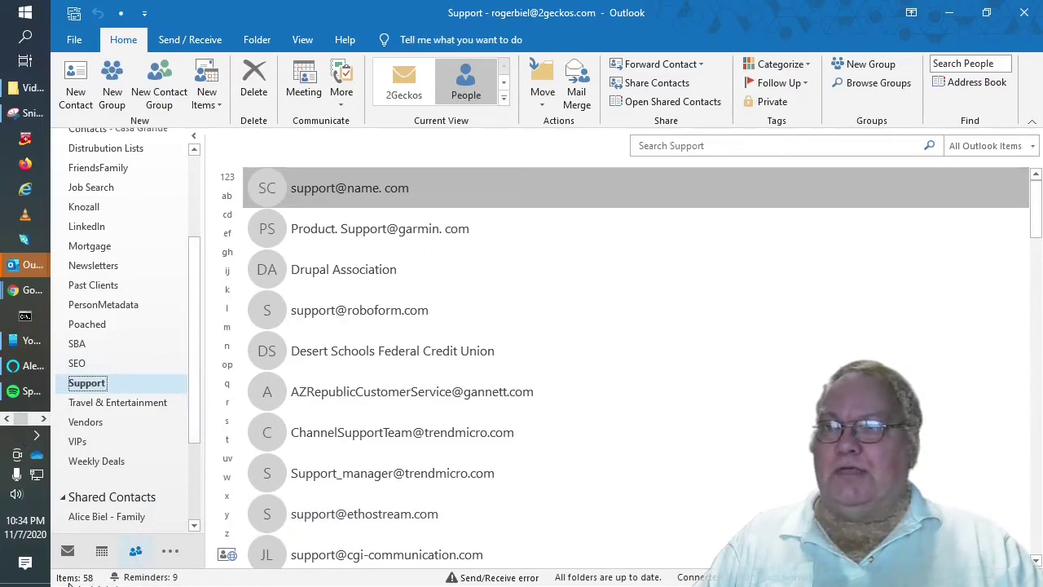
# Step: Return to mail, open the rules and alerts manager, and delete the existing Support rule
pyautogui.click(68, 551)
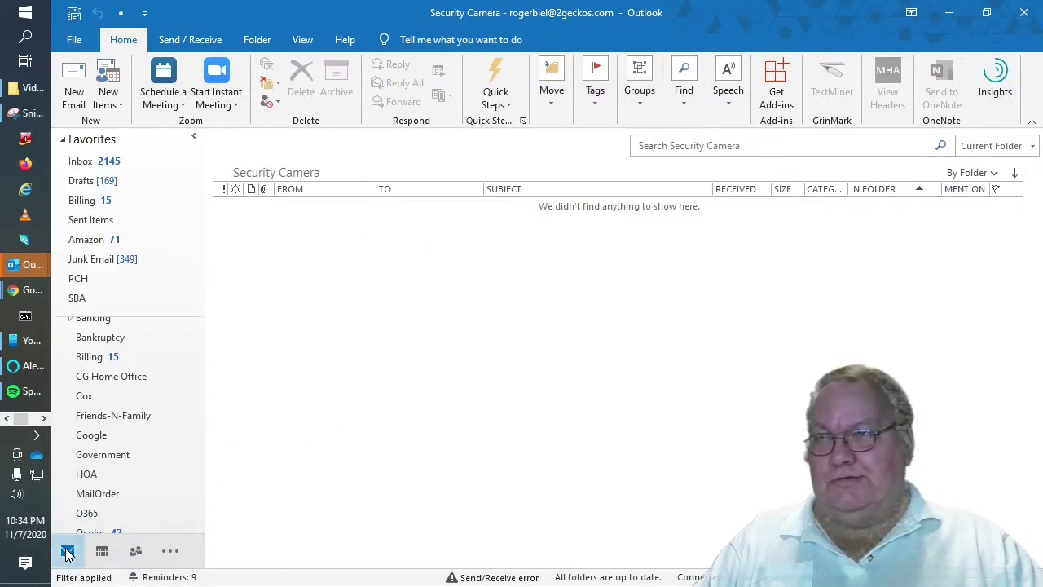
pyautogui.click(551, 102)
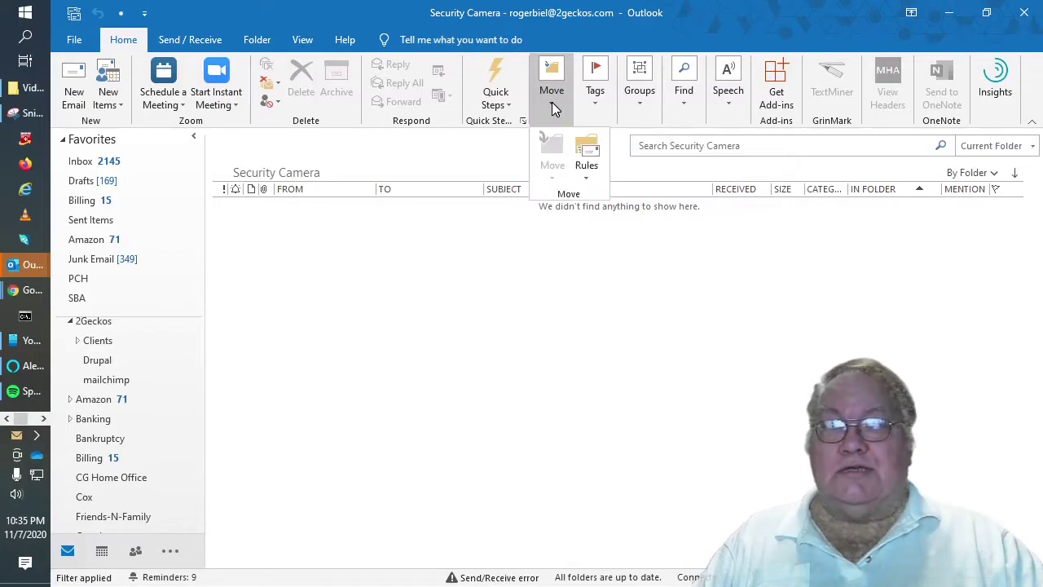
pyautogui.click(587, 156)
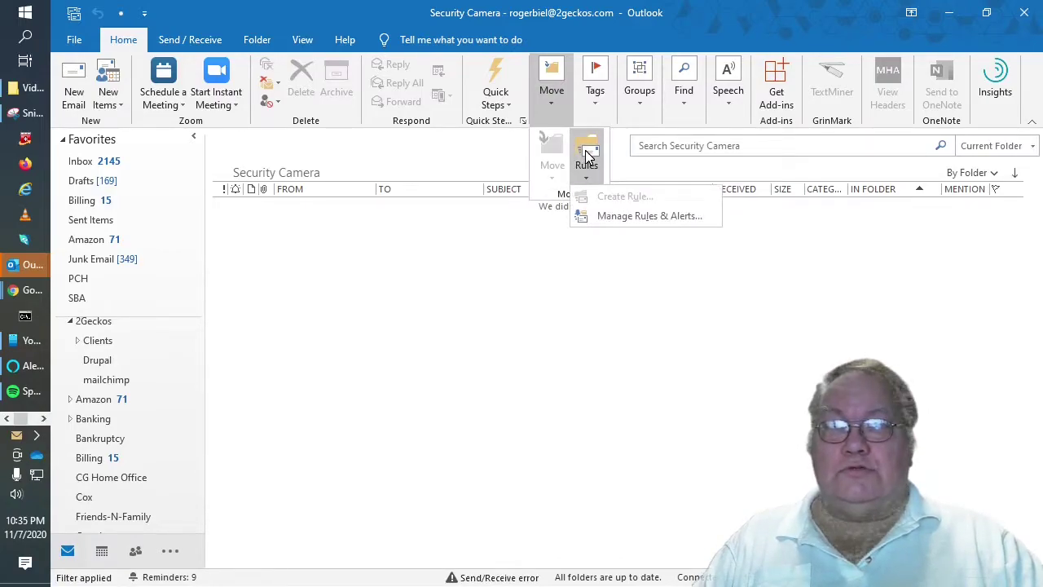
pyautogui.click(624, 217)
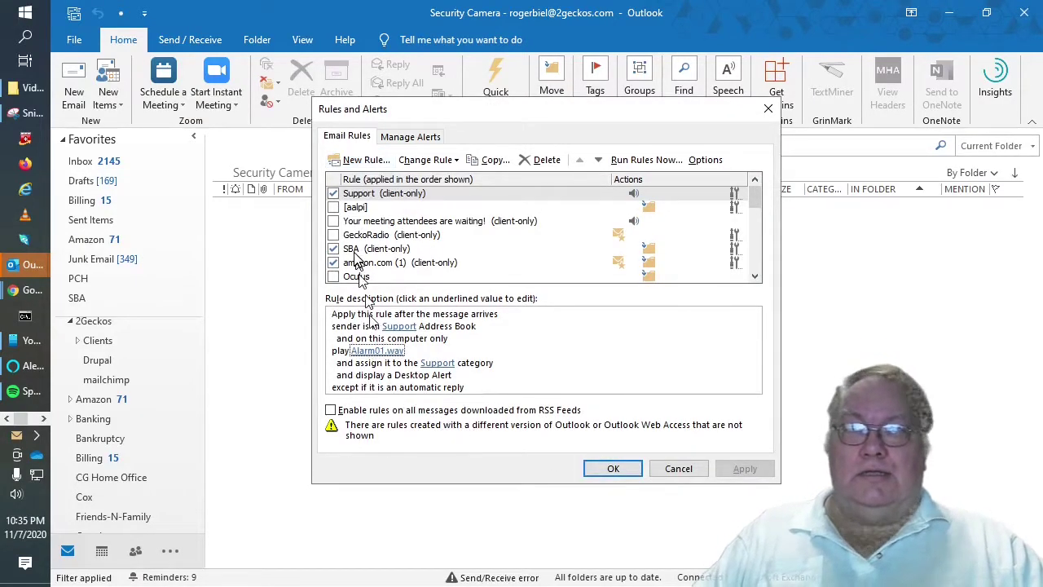
pyautogui.click(356, 195)
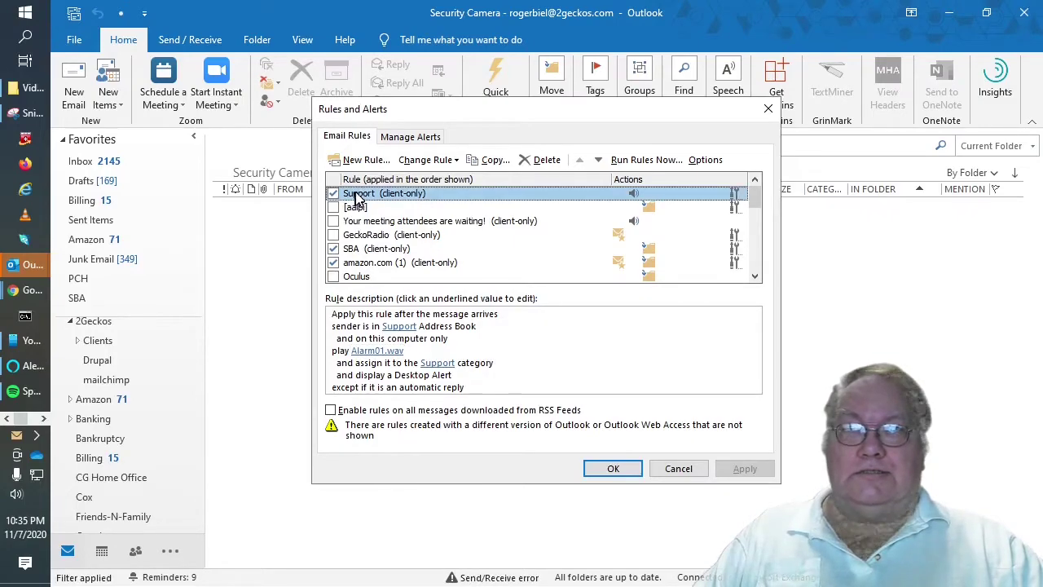
pyautogui.click(542, 160)
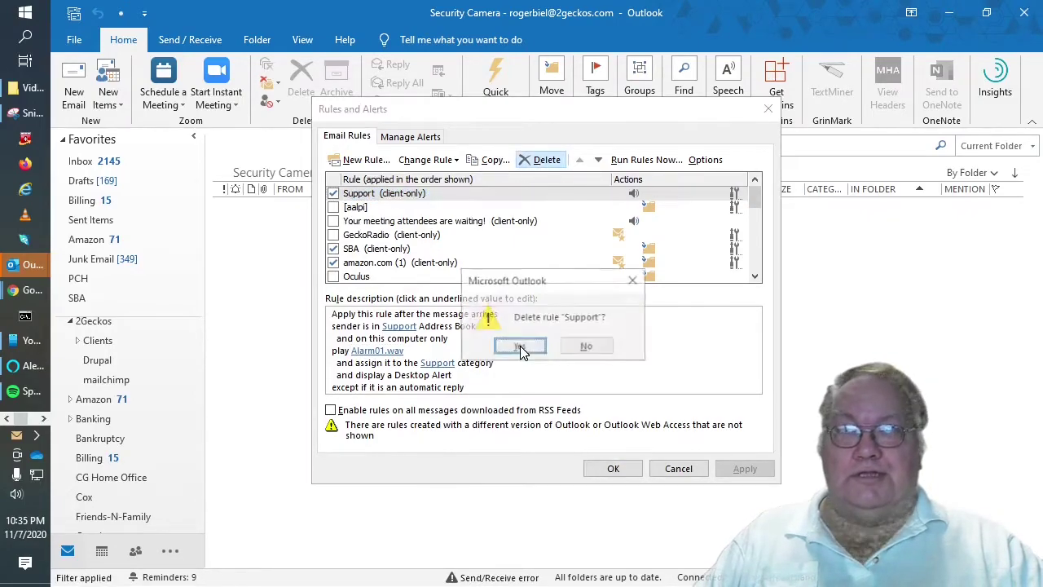
pyautogui.click(525, 348)
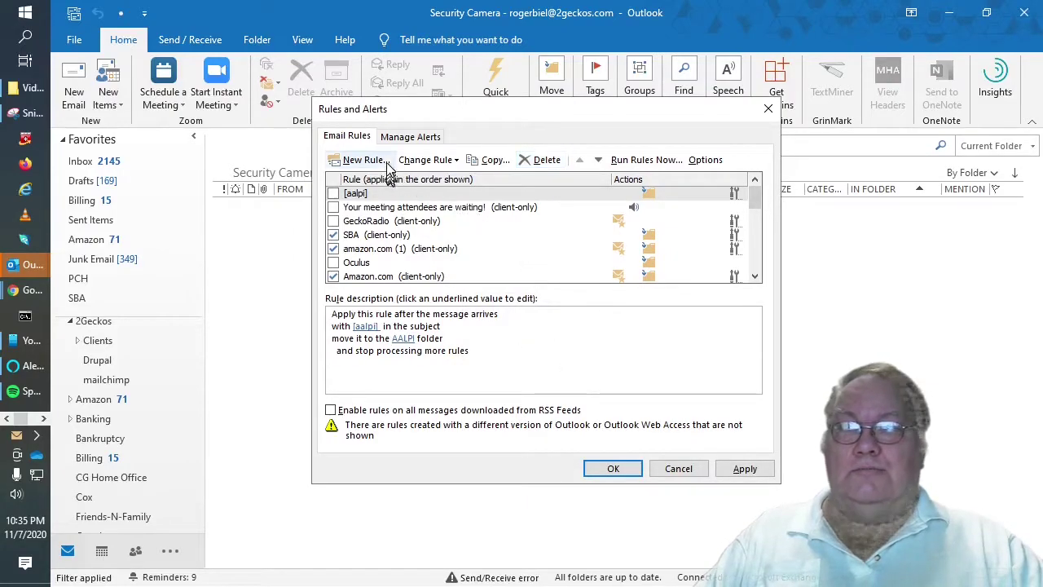
# Step: Start a new rule from the blank template that applies to received messages and proceed to its conditions
pyautogui.click(355, 161)
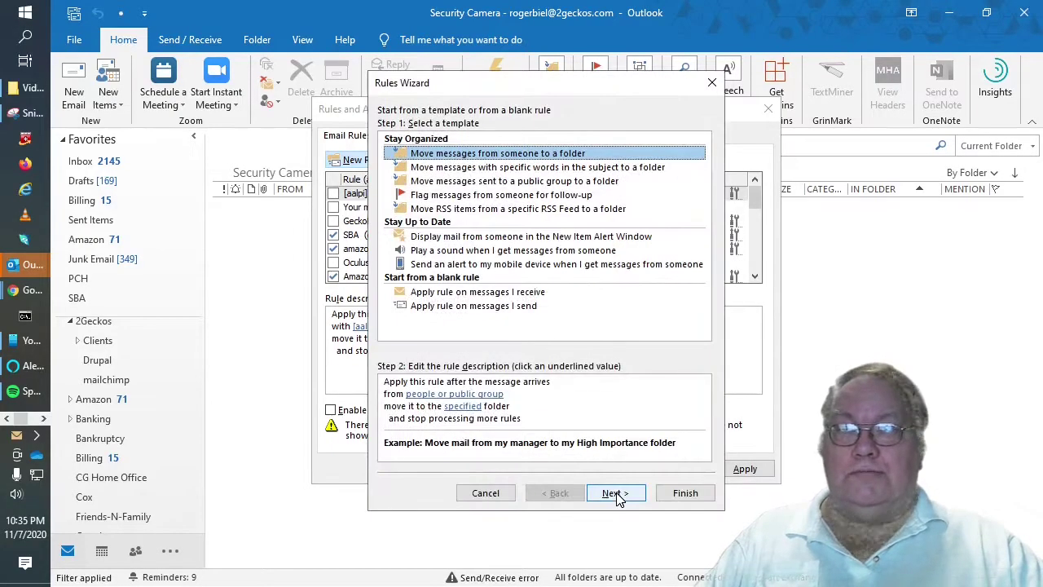
pyautogui.click(459, 293)
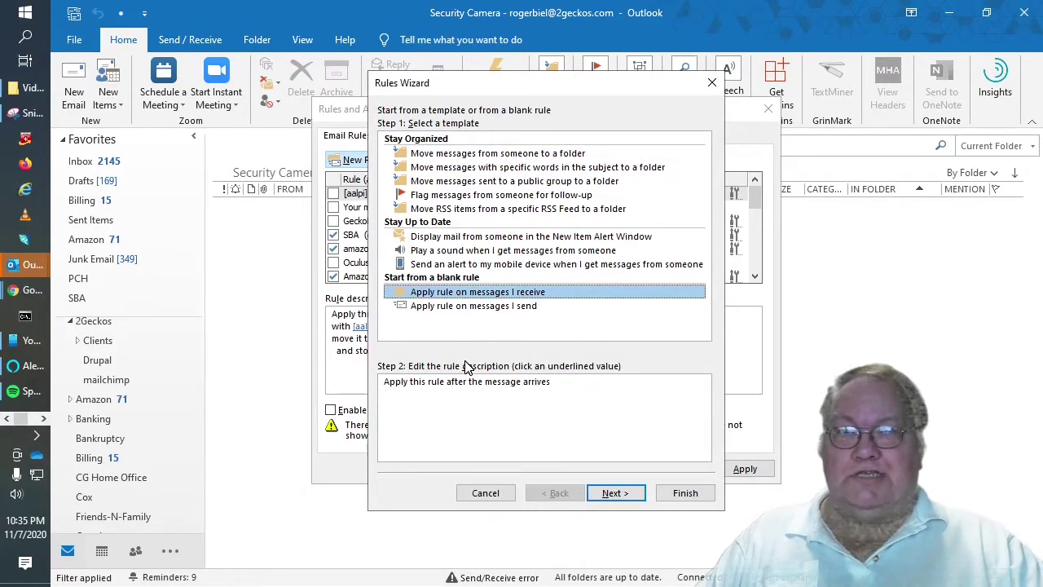
pyautogui.click(612, 495)
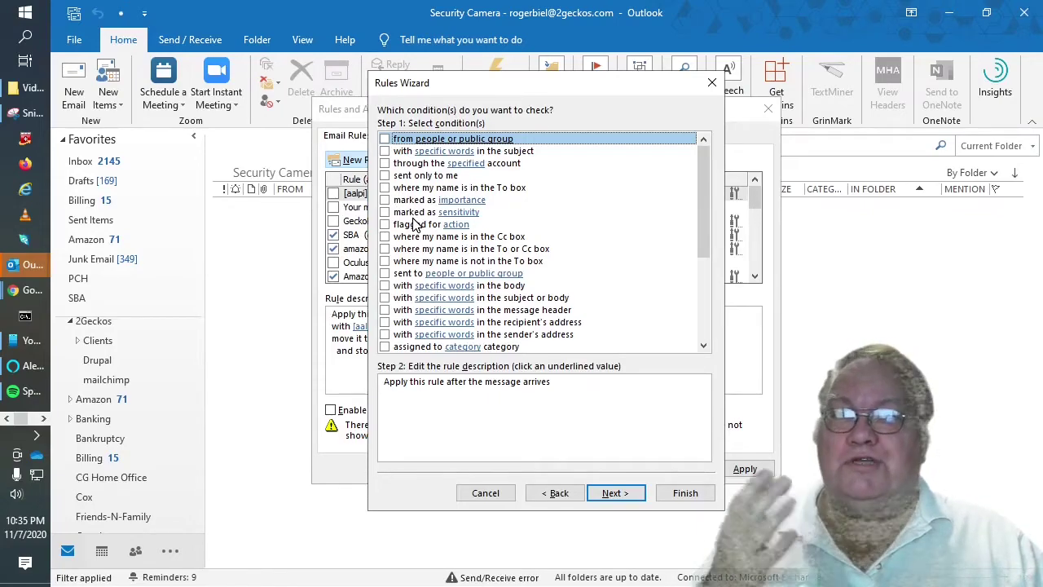
# Step: Add the condition that the sender is in the Support address book and proceed to the rule's actions
pyautogui.scroll(-4, 415, 225)
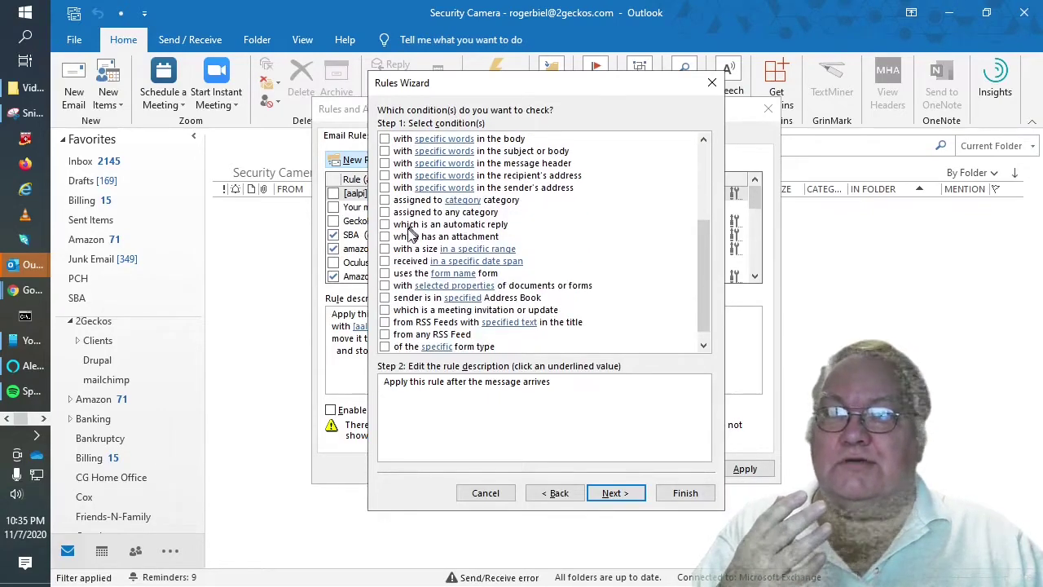
pyautogui.scroll(-1, 403, 277)
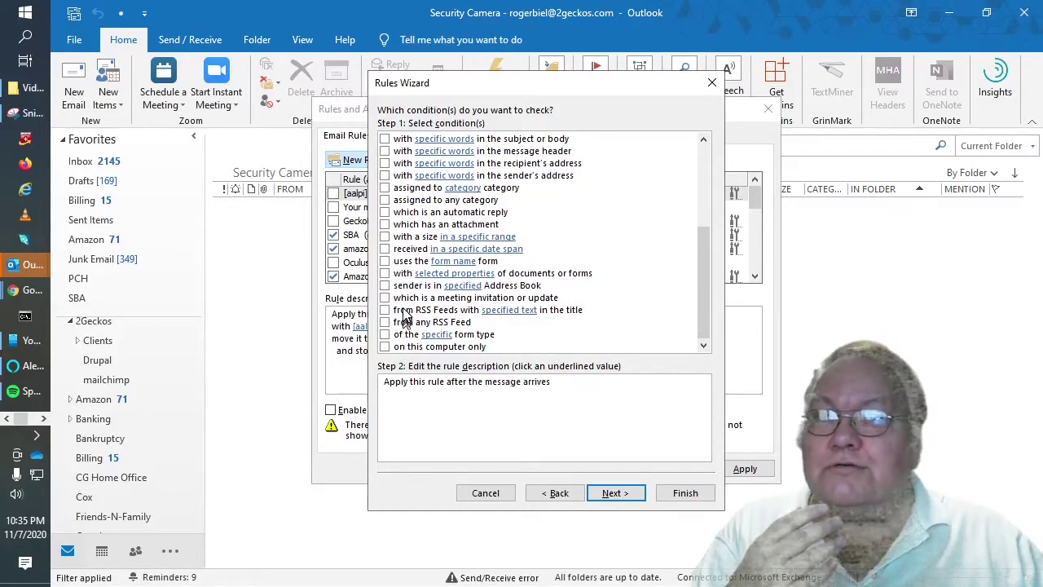
pyautogui.click(385, 285)
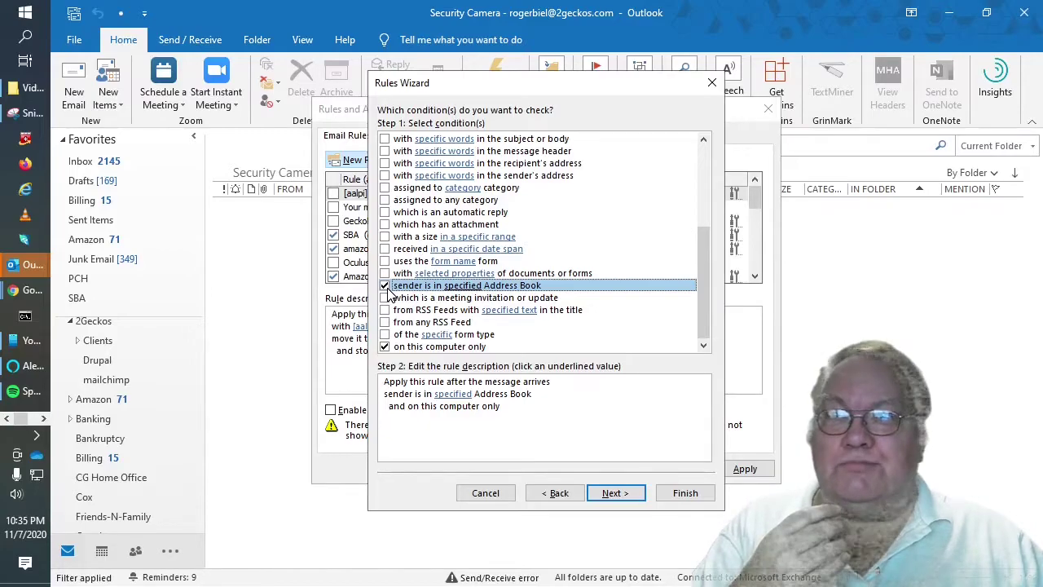
pyautogui.click(453, 393)
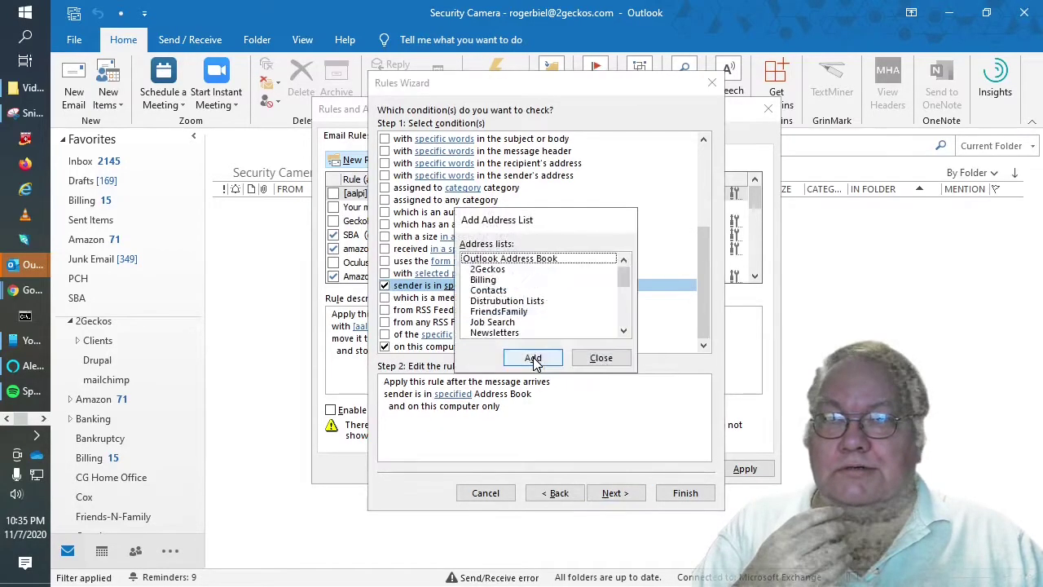
pyautogui.scroll(-2, 497, 301)
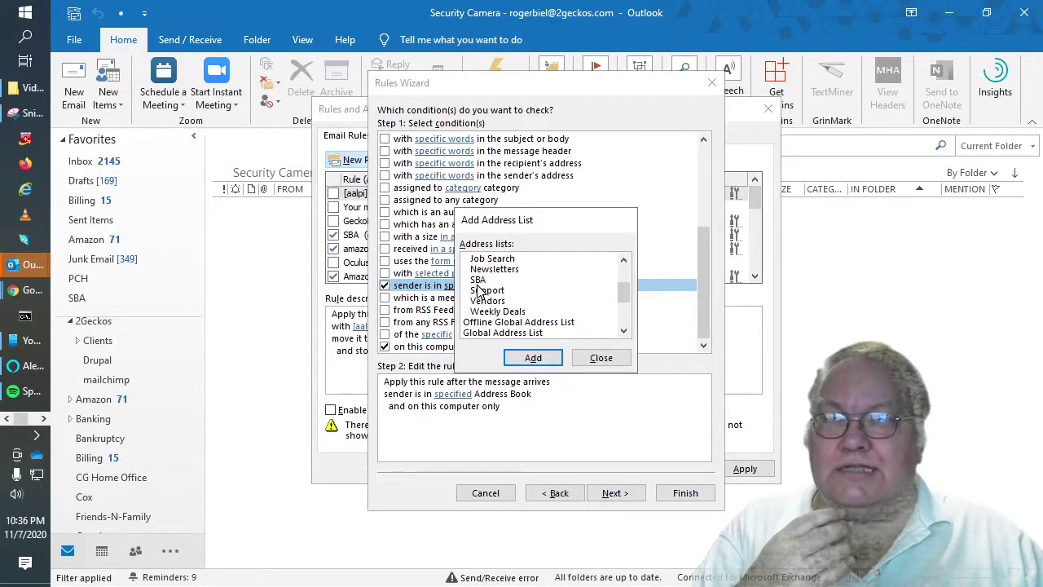
pyautogui.click(481, 290)
pyautogui.click(521, 359)
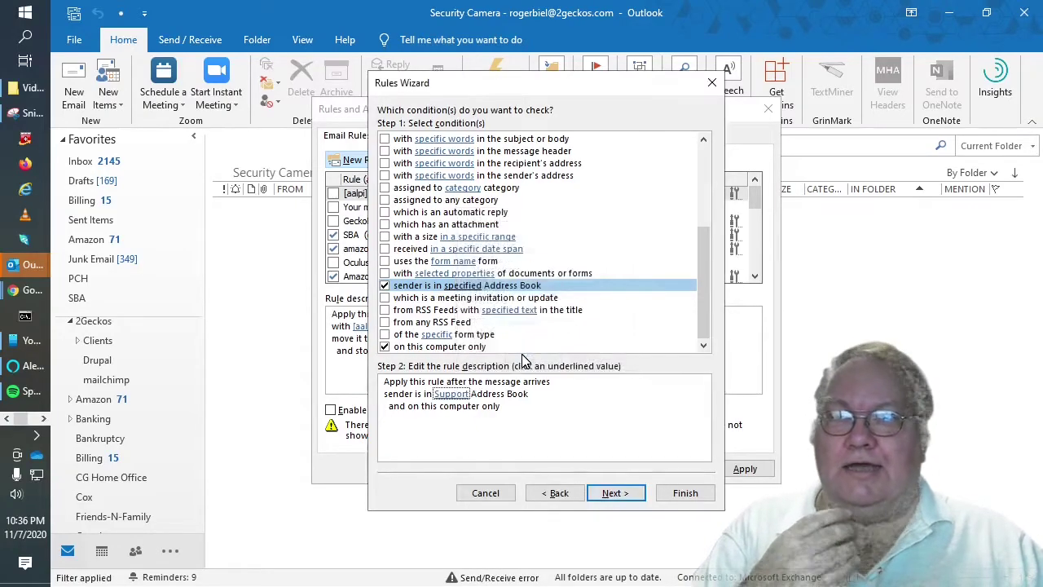
pyautogui.scroll(2, 528, 346)
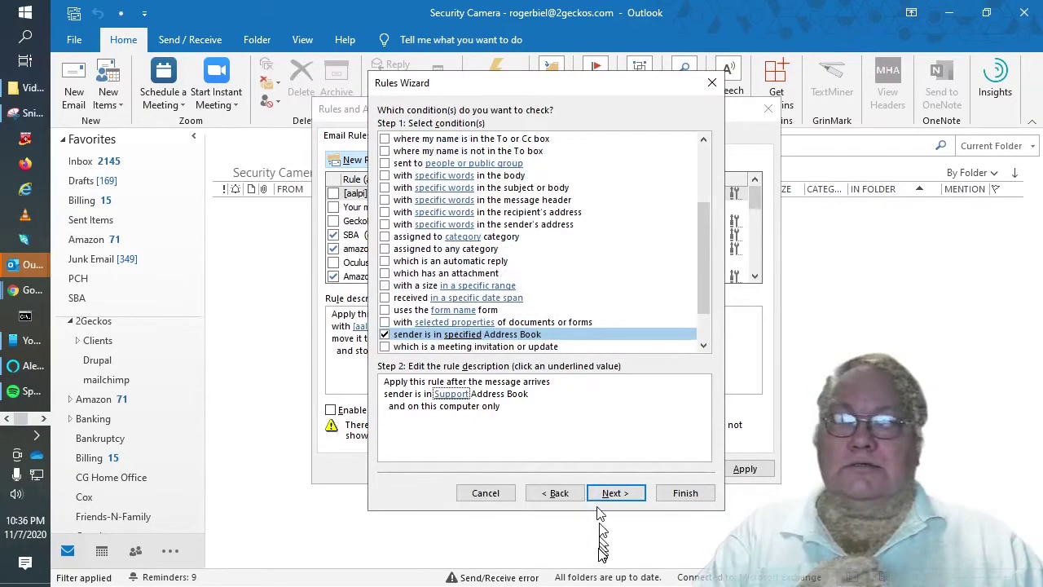
pyautogui.click(612, 493)
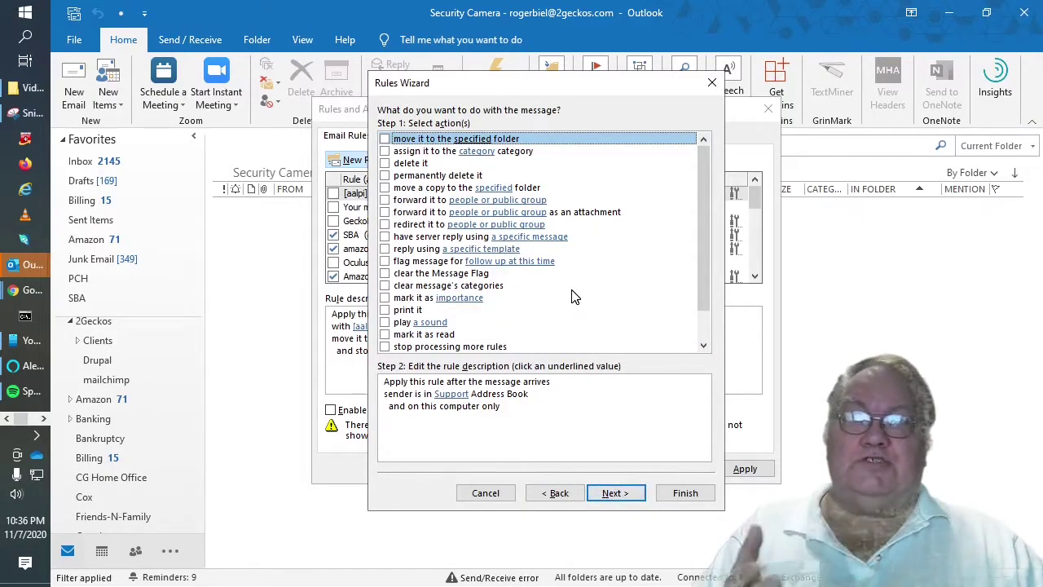
# Step: Add the rule actions to assign a category, play a sound and display a Desktop Alert
pyautogui.click(385, 152)
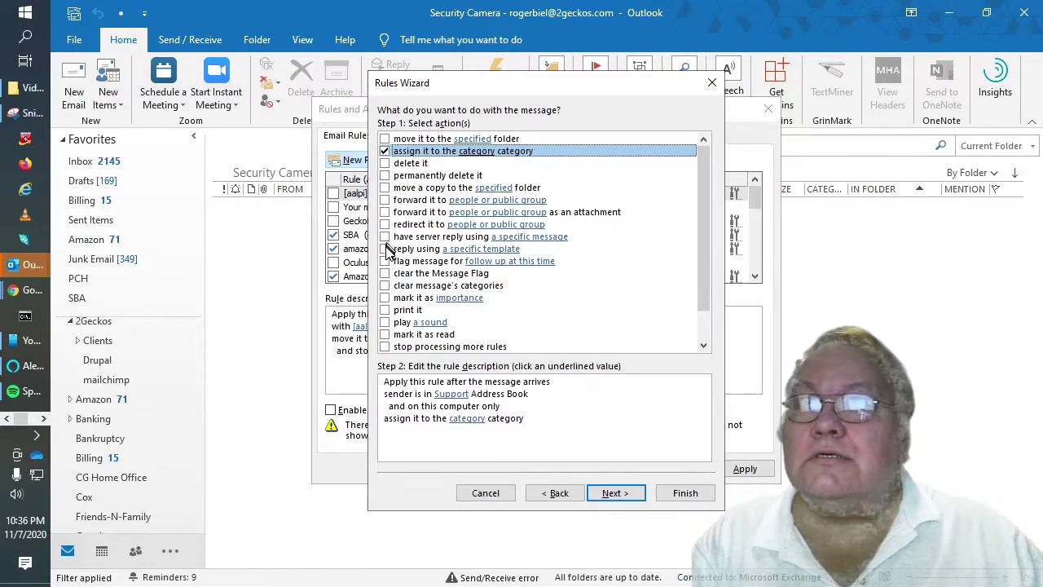
pyautogui.click(386, 323)
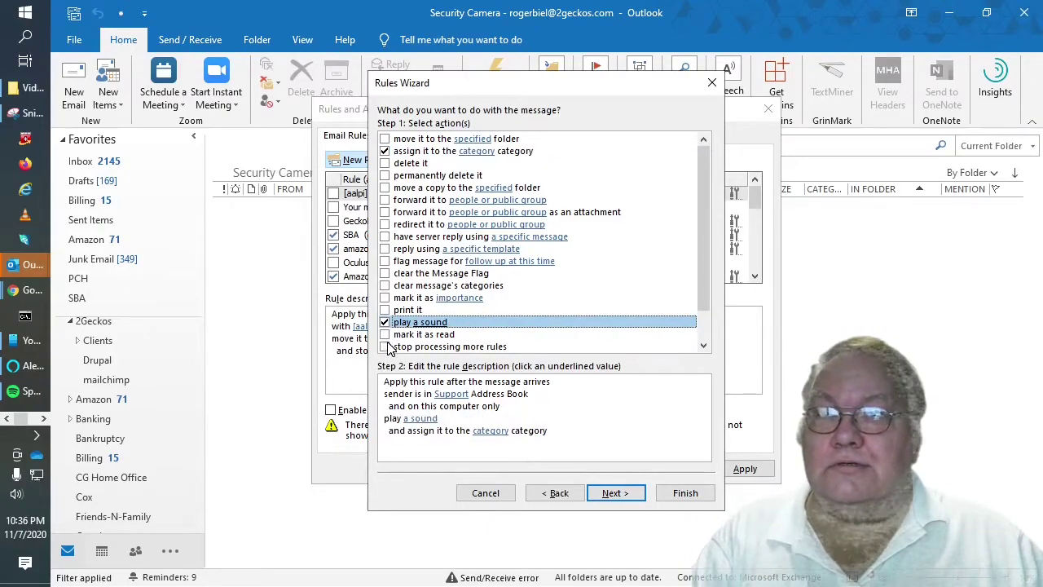
pyautogui.scroll(-1, 388, 347)
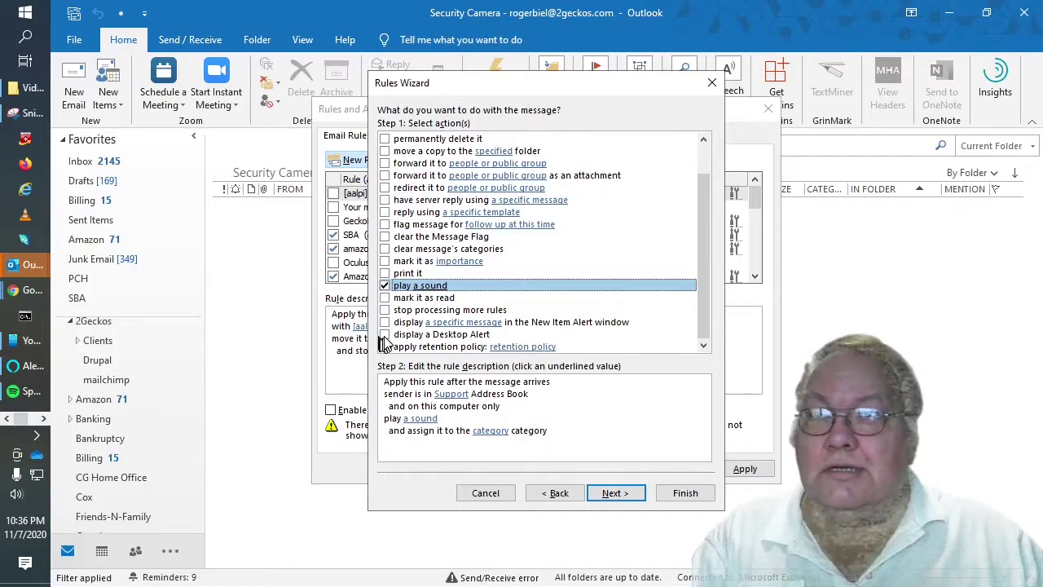
pyautogui.click(385, 334)
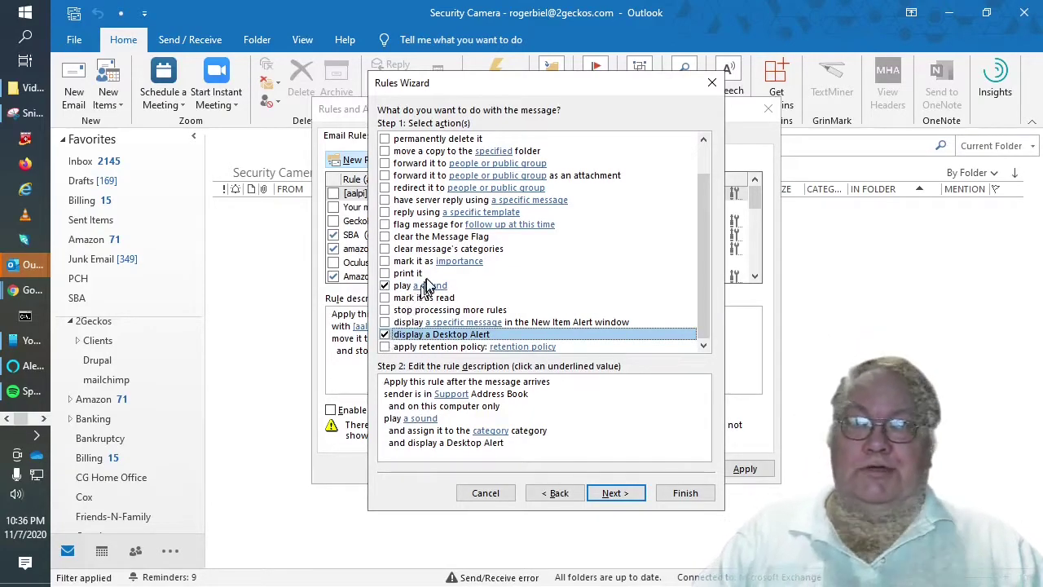
# Step: Choose Alarm01.wav as the rule's sound and Support as the category it assigns
pyautogui.click(432, 419)
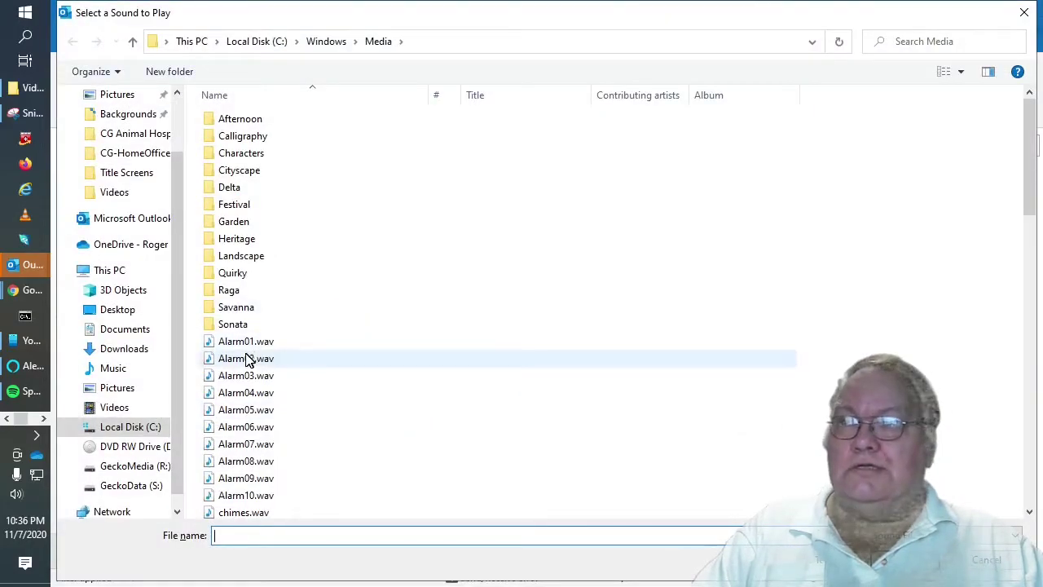
pyautogui.click(242, 344)
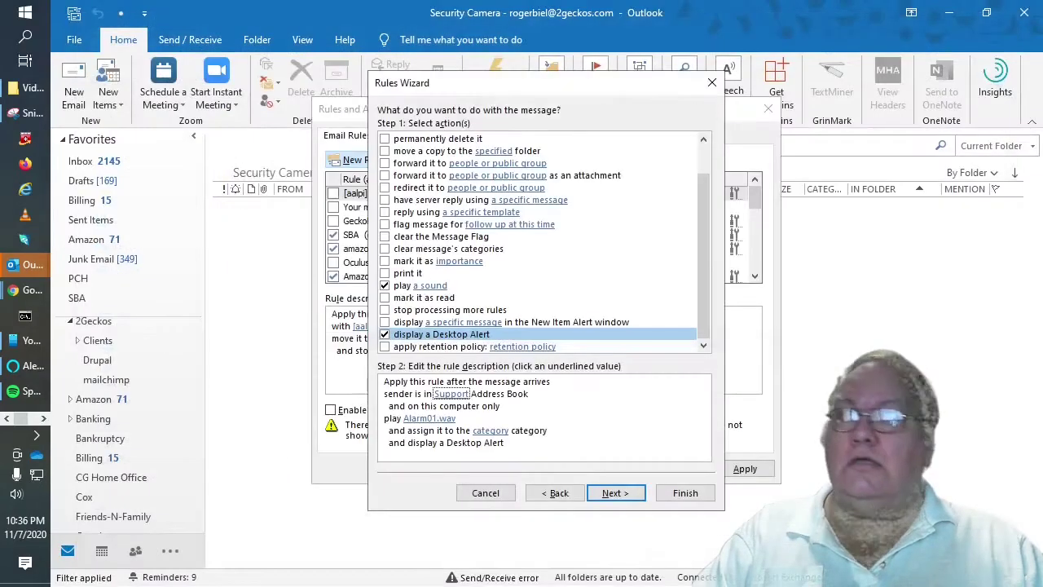
pyautogui.click(491, 431)
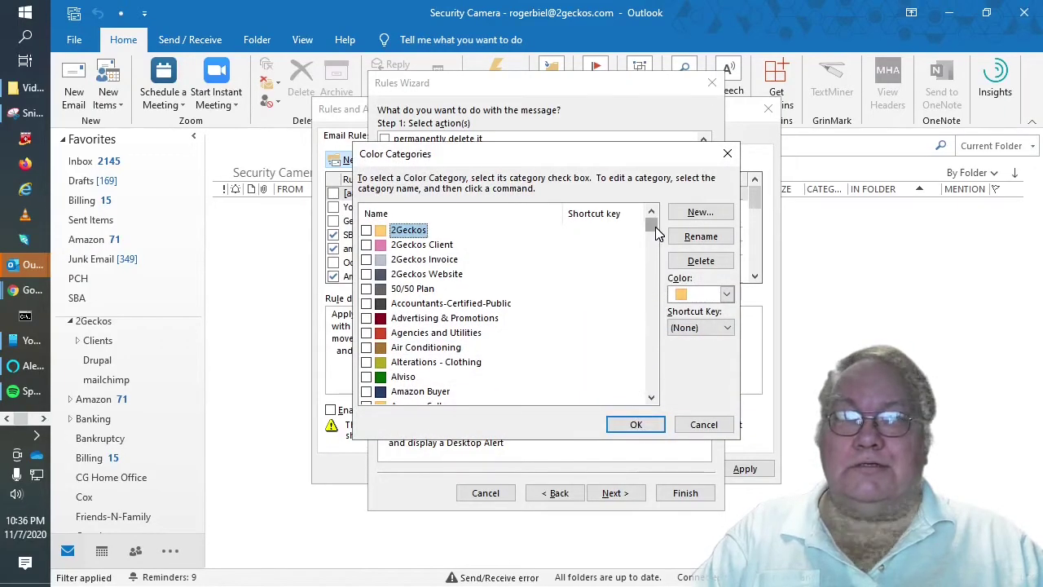
pyautogui.moveTo(656, 227); pyautogui.dragTo(625, 375)
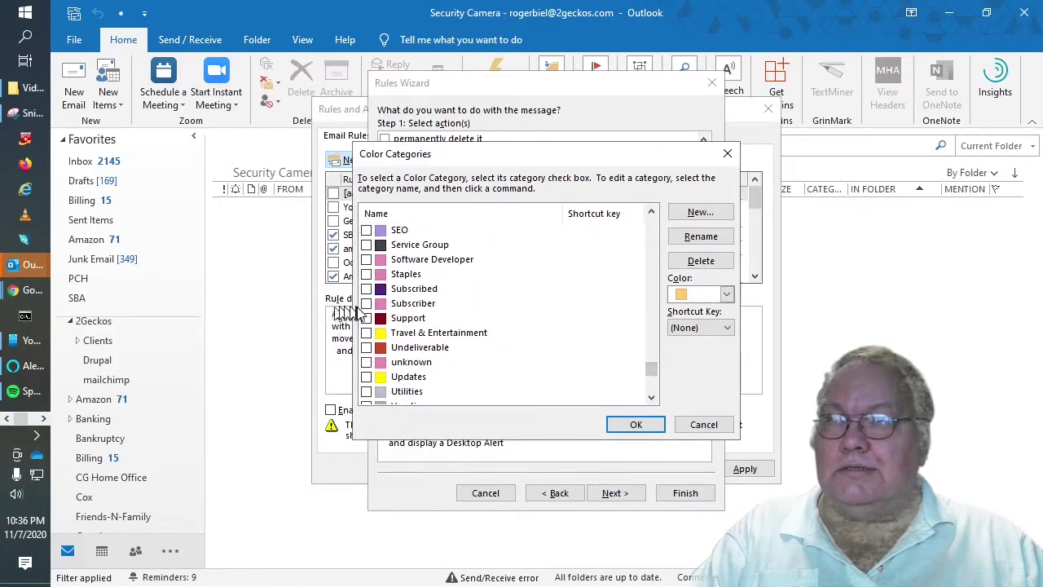
pyautogui.click(366, 317)
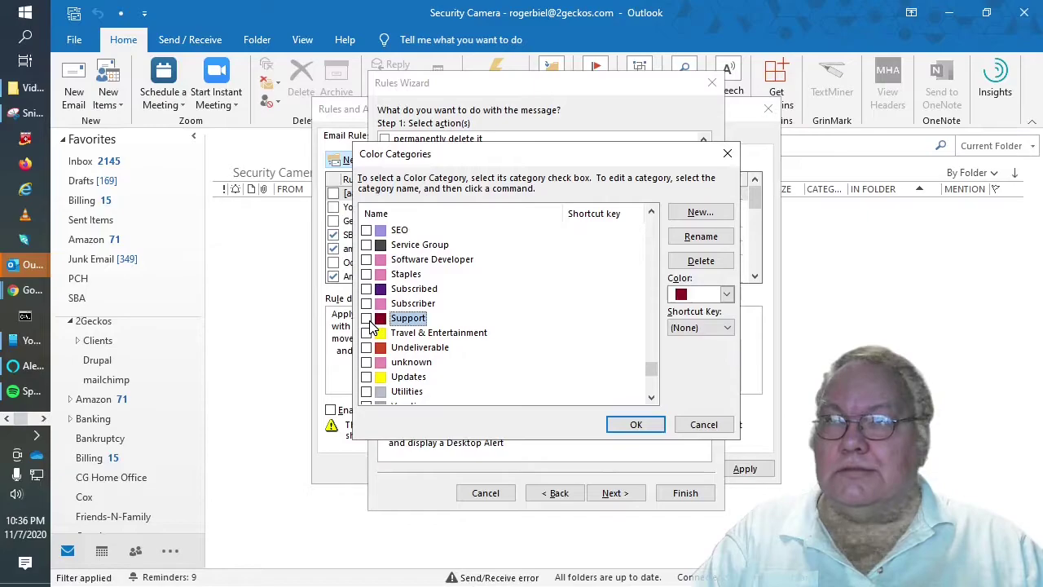
pyautogui.click(636, 425)
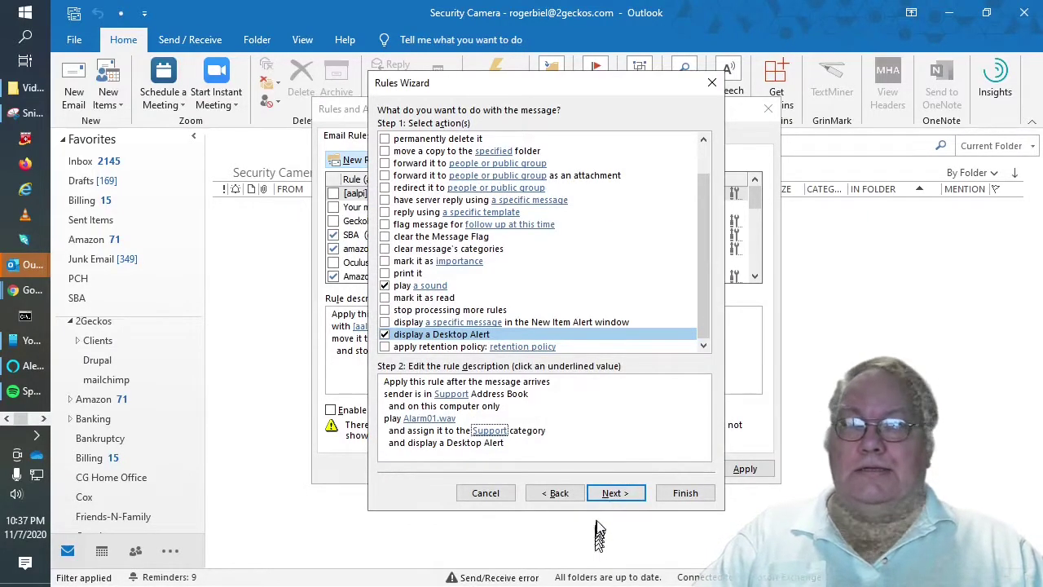
# Step: Add the exception for messages that are an automatic reply and proceed to the final rule setup
pyautogui.click(620, 495)
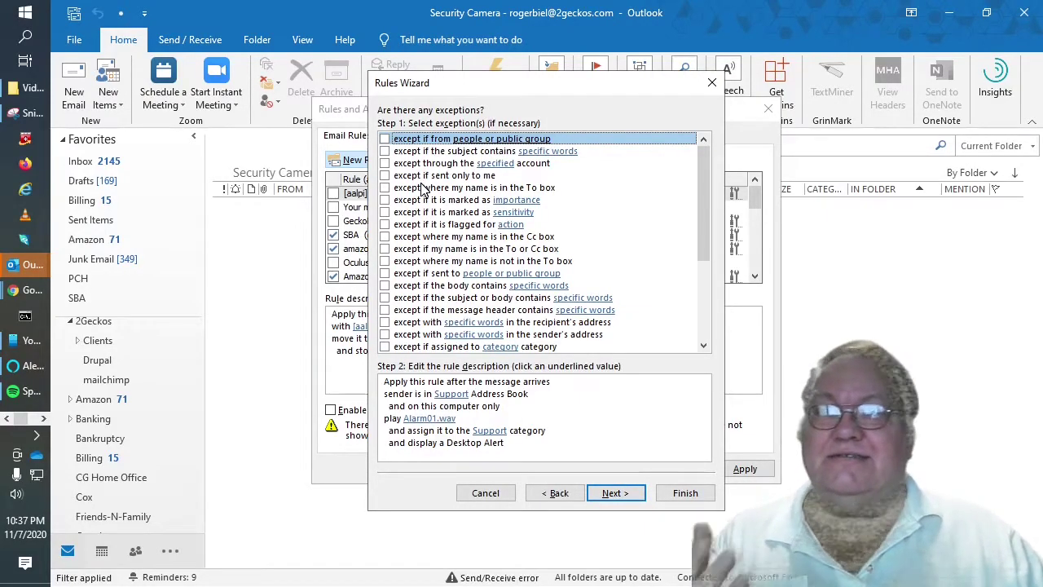
pyautogui.scroll(-2, 423, 189)
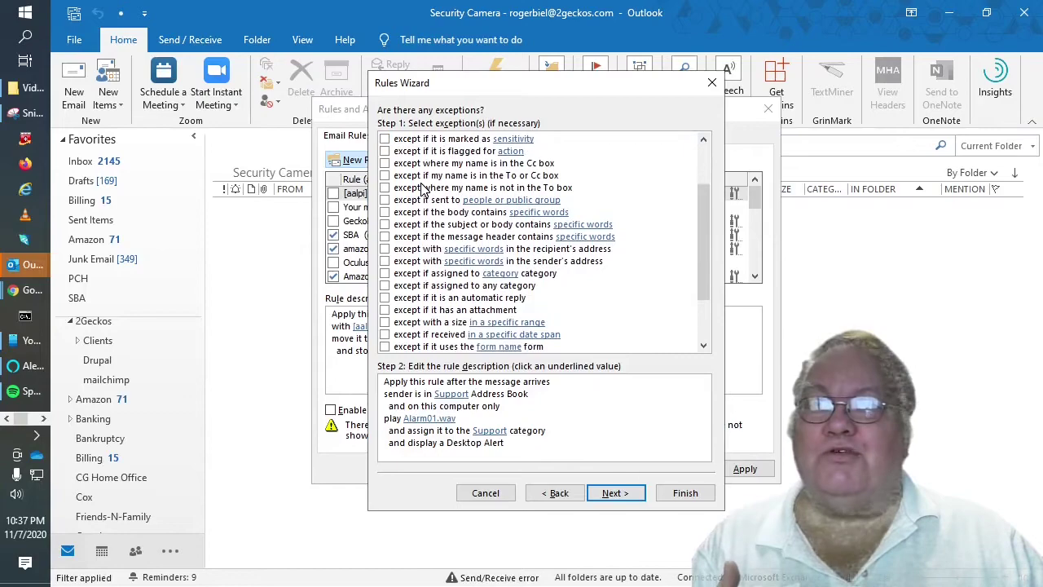
pyautogui.click(385, 298)
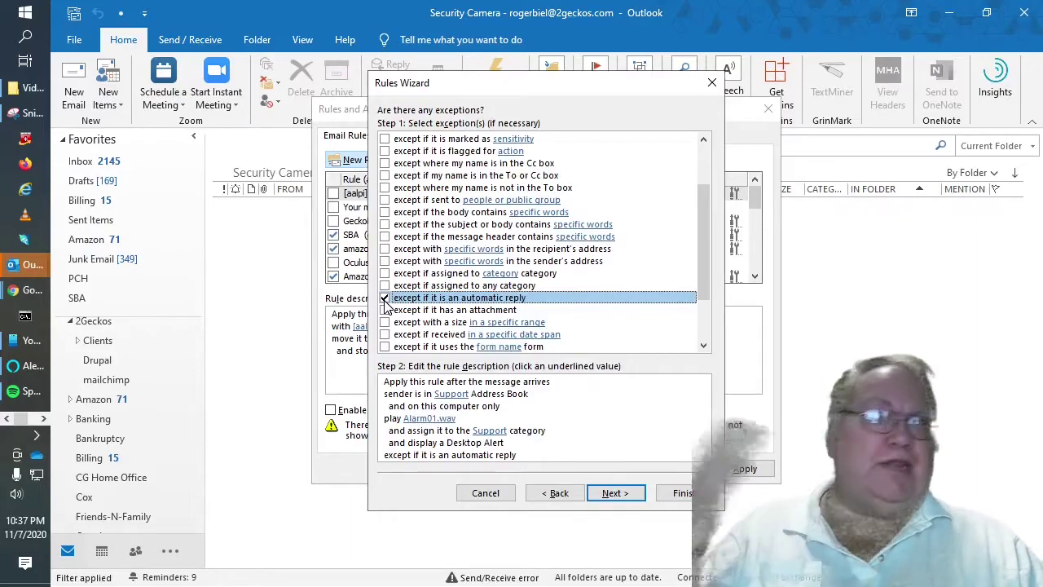
pyautogui.click(612, 493)
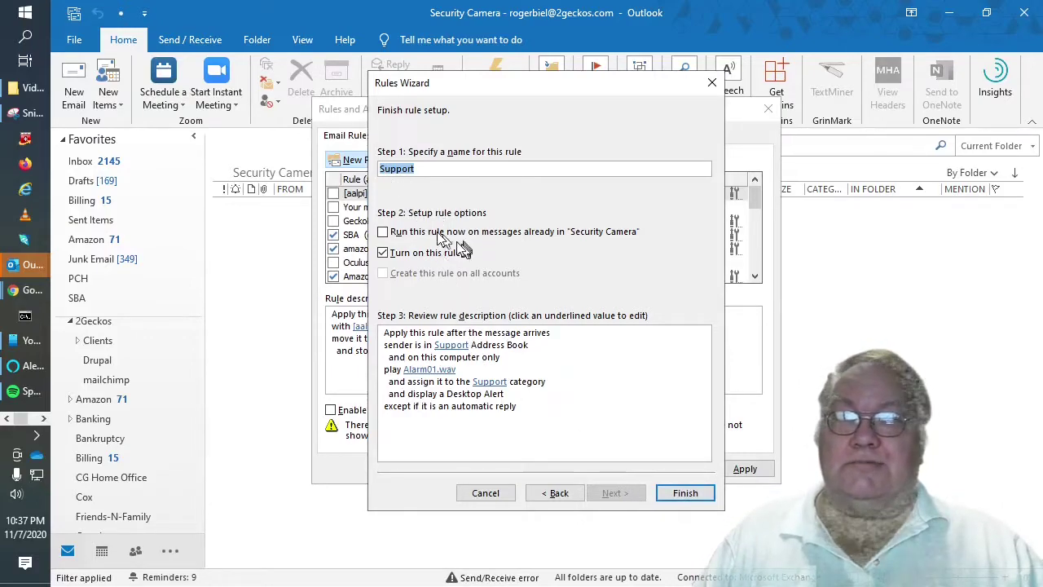
# Step: Finish the rule named Support with it turned on, and apply the updated rules list
pyautogui.click(415, 335)
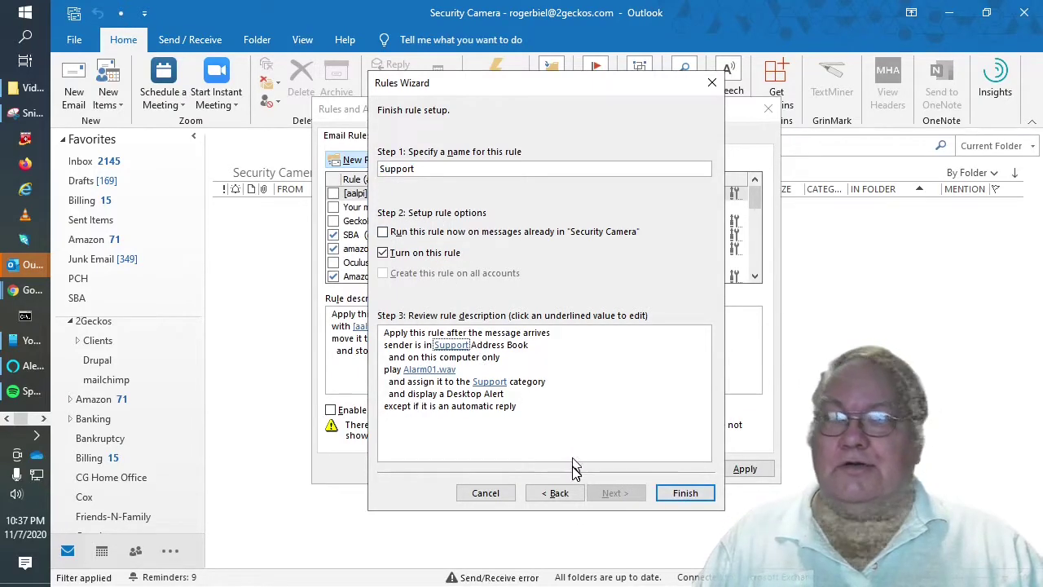
pyautogui.press('Tab')
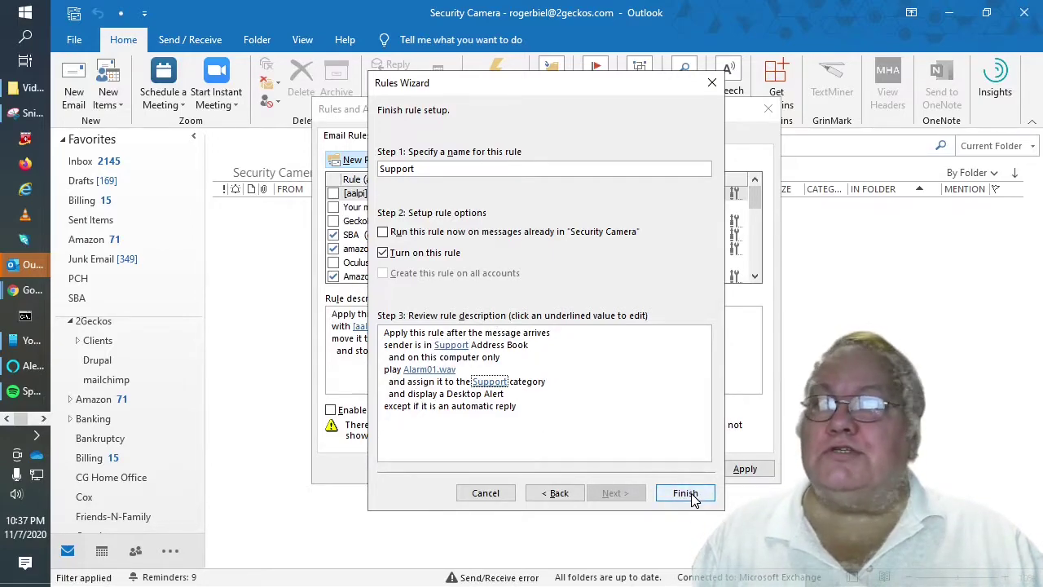
pyautogui.click(689, 496)
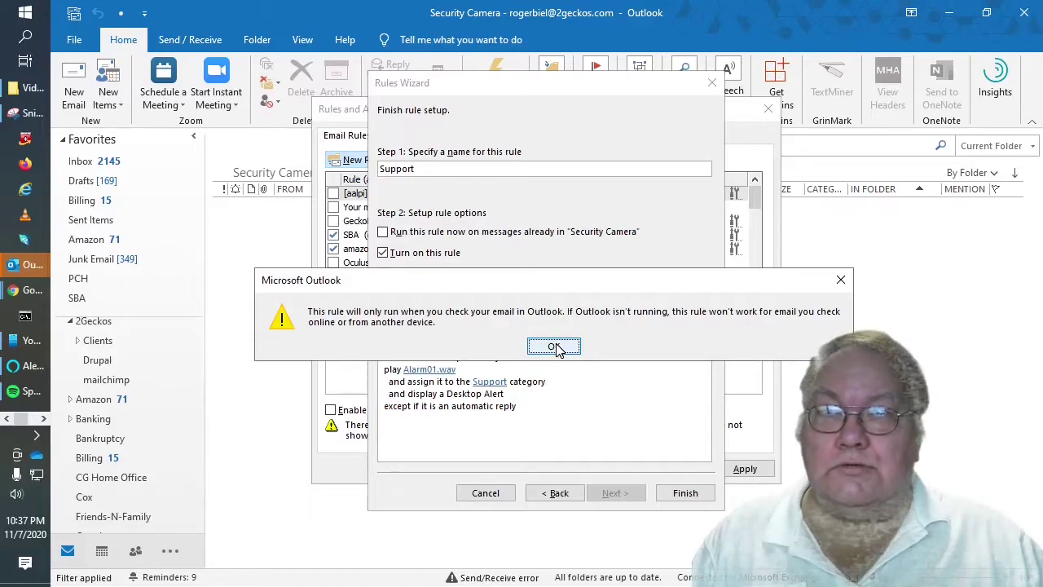
pyautogui.click(554, 348)
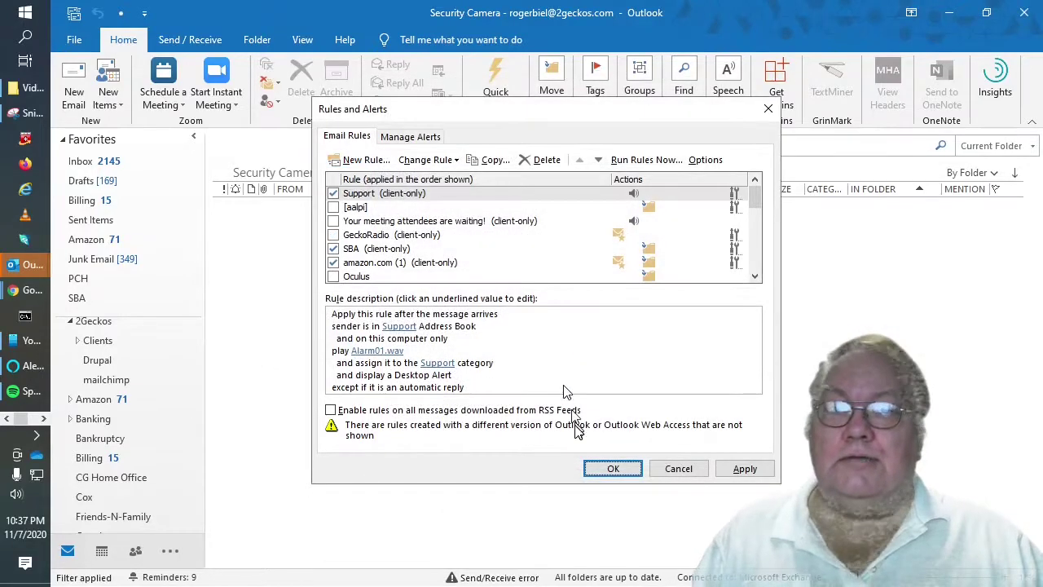
pyautogui.click(754, 470)
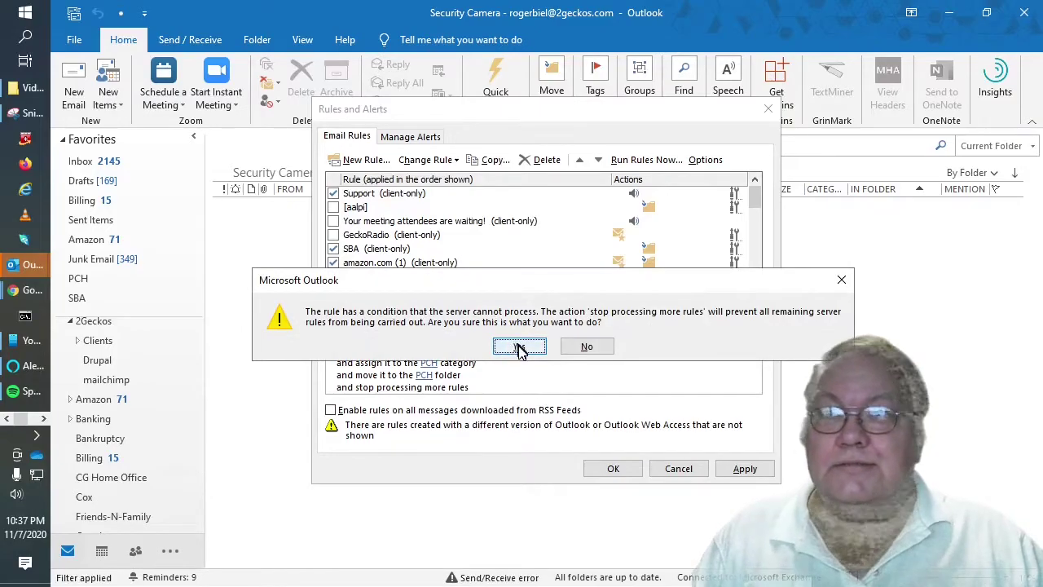
pyautogui.click(518, 347)
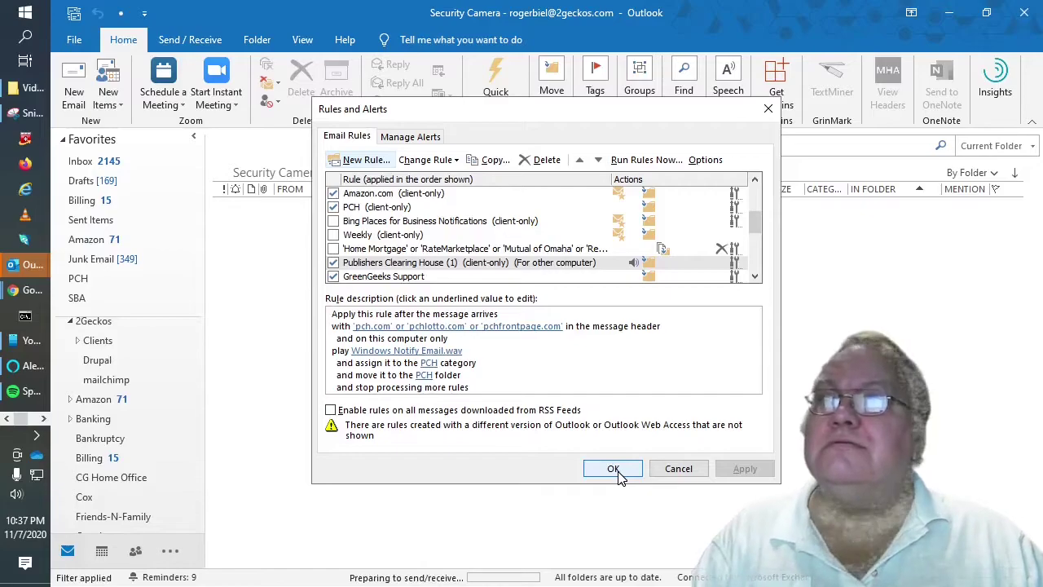
pyautogui.click(613, 470)
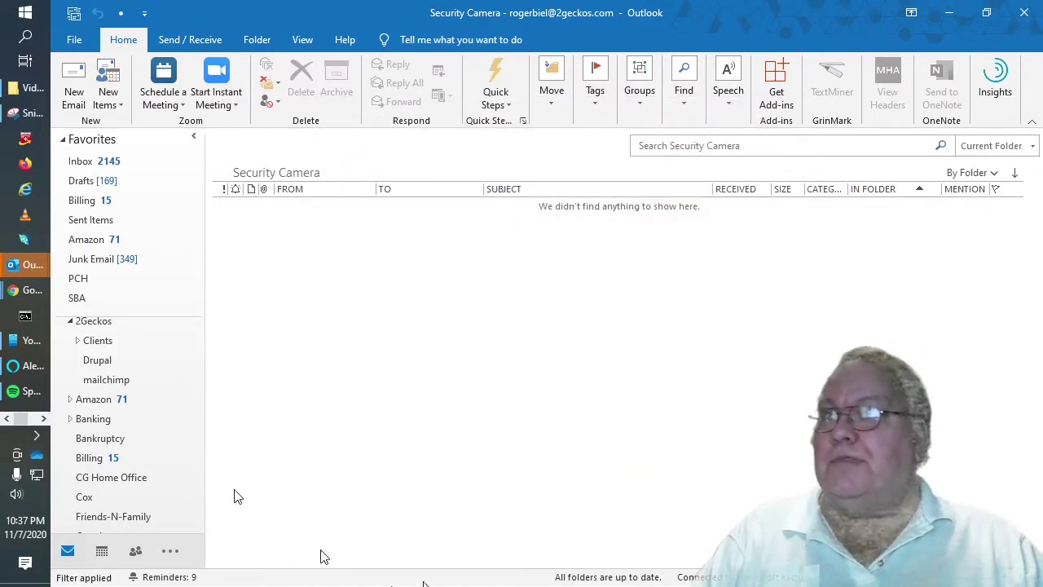
# Step: From the Inbox, start a new search folder of the Categorized mail type
pyautogui.click(77, 162)
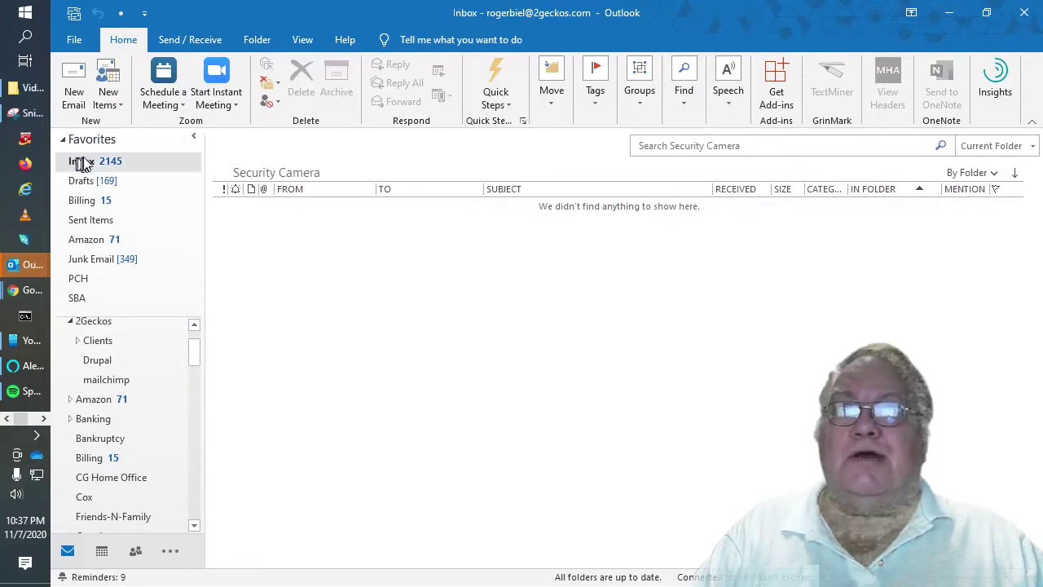
pyautogui.click(551, 98)
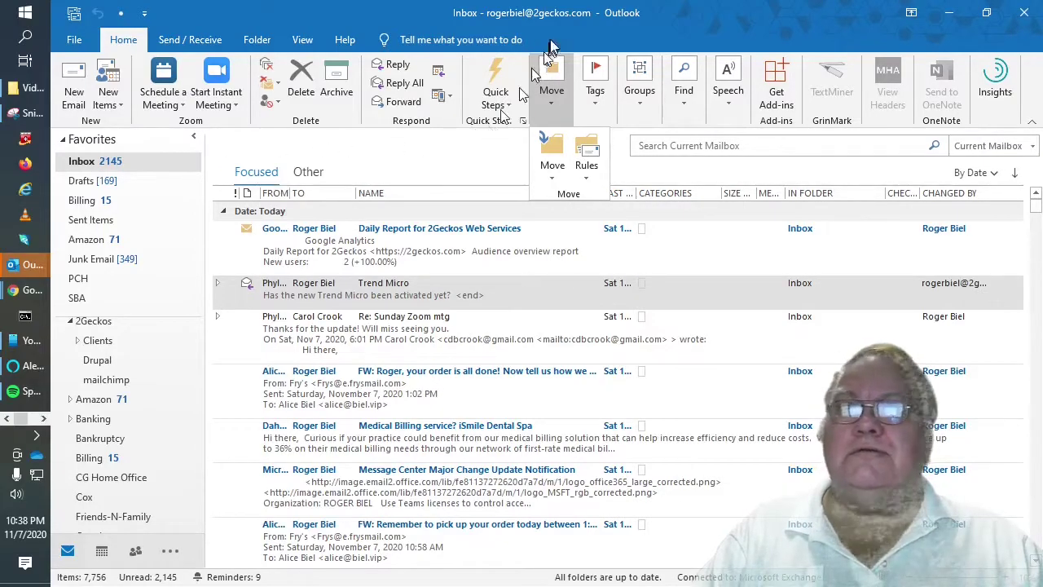
pyautogui.click(595, 33)
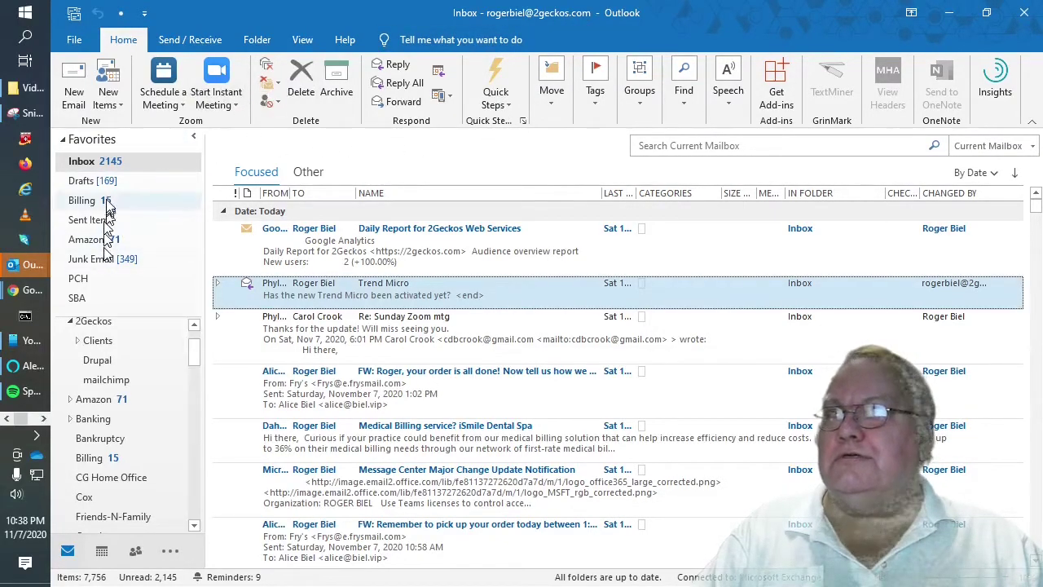
pyautogui.click(257, 40)
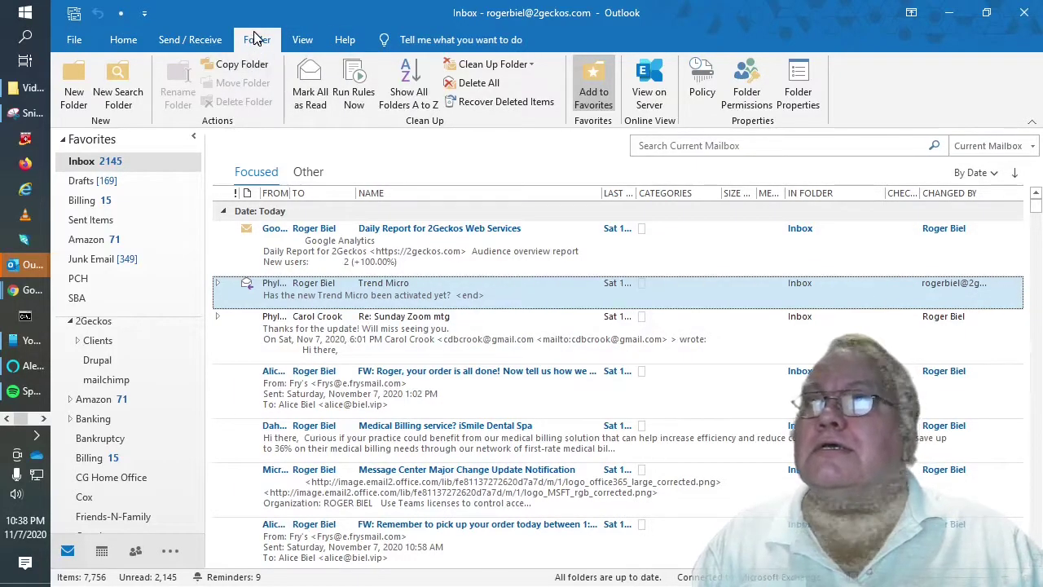
pyautogui.click(118, 92)
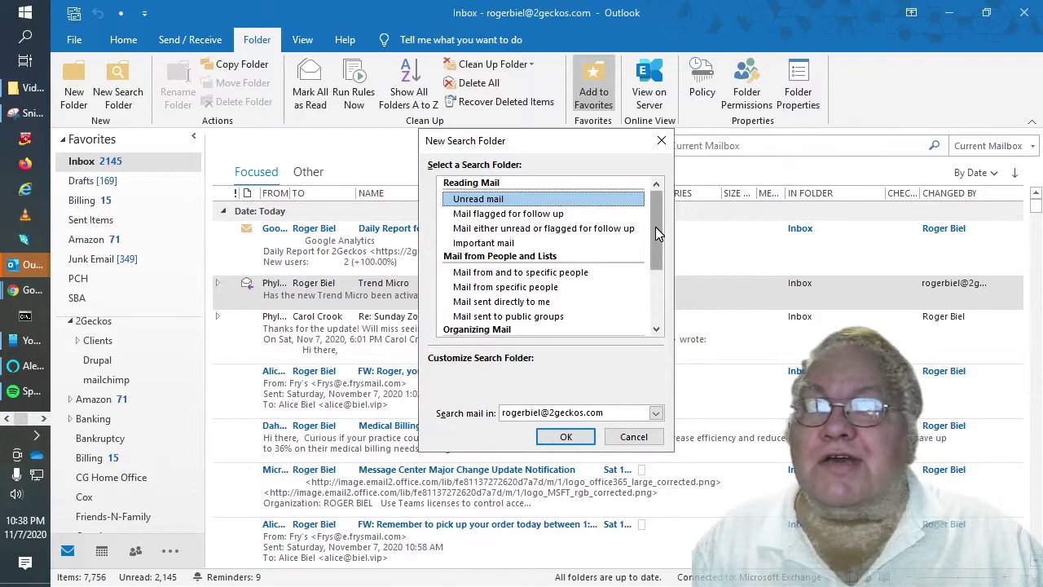
pyautogui.moveTo(655, 227)
pyautogui.mouseDown()
pyautogui.moveTo(655, 270)
pyautogui.moveTo(660, 227)
pyautogui.mouseUp()
pyautogui.scroll(-2, 497, 233)
pyautogui.click(496, 233)
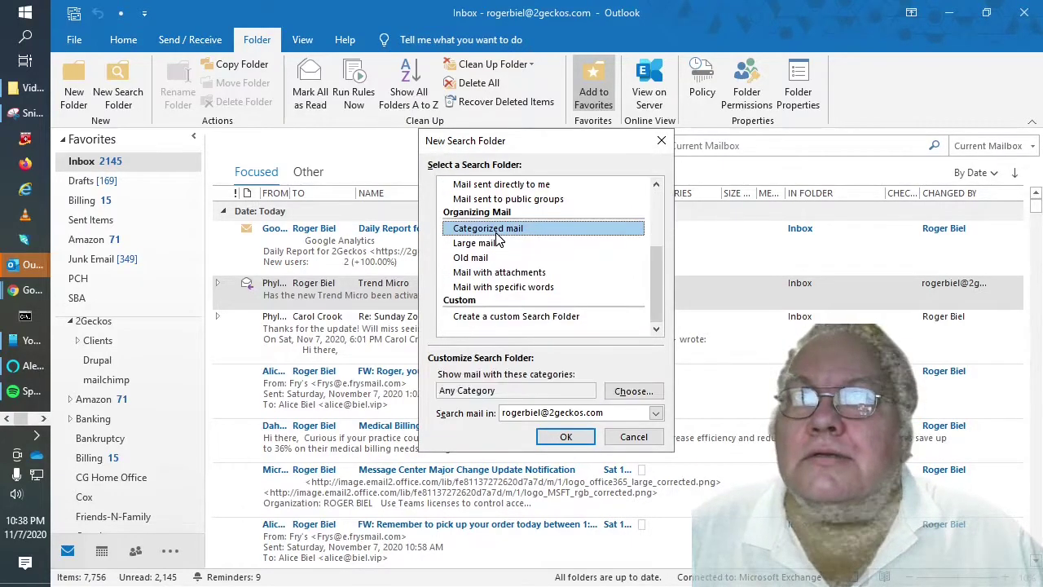
# Step: Limit the search folder to the Support category and create it
pyautogui.click(629, 392)
pyautogui.scroll(-12, 582, 275)
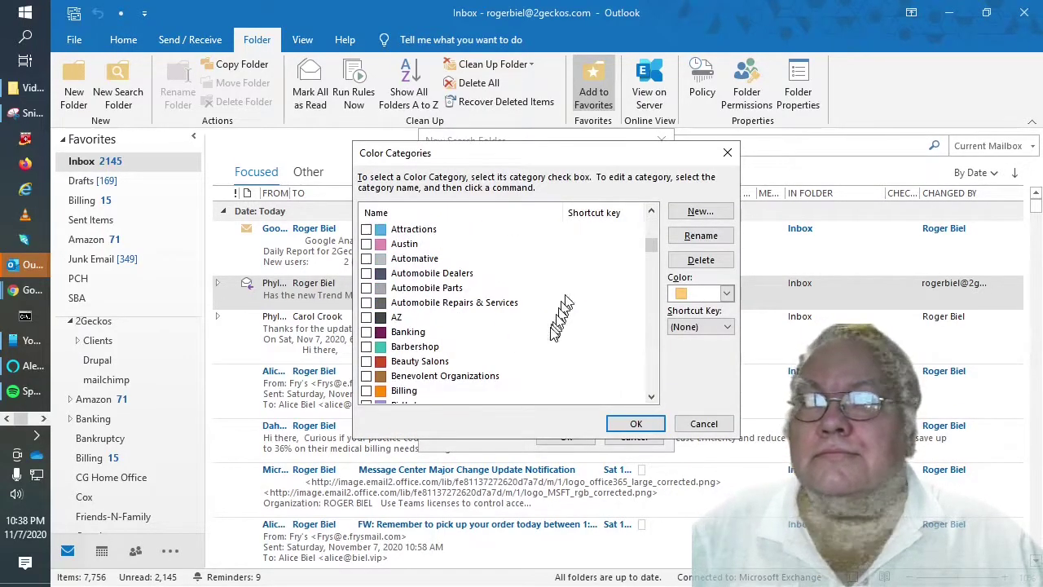
pyautogui.scroll(-12, 533, 367)
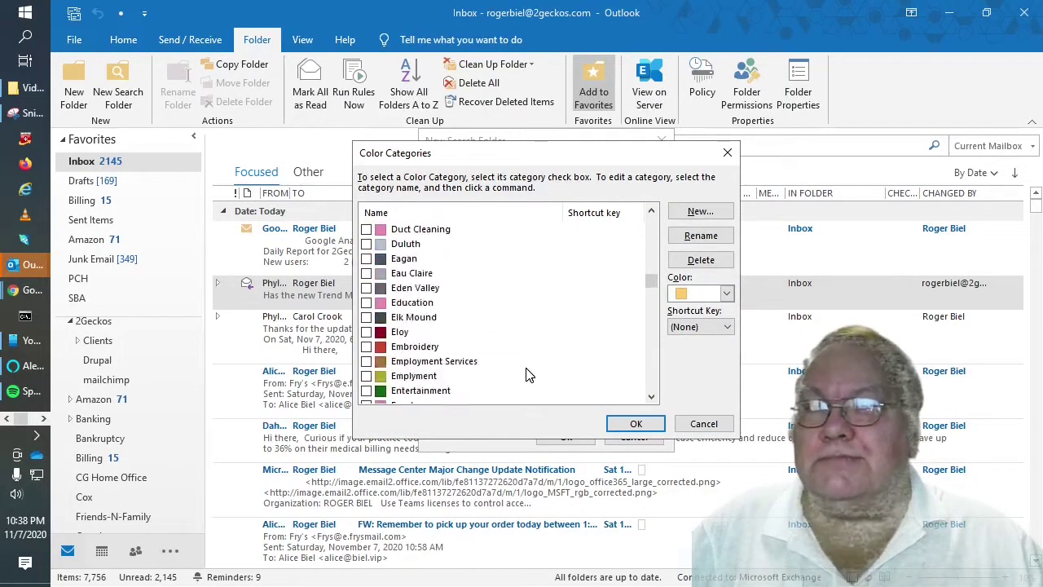
pyautogui.scroll(-15, 444, 360)
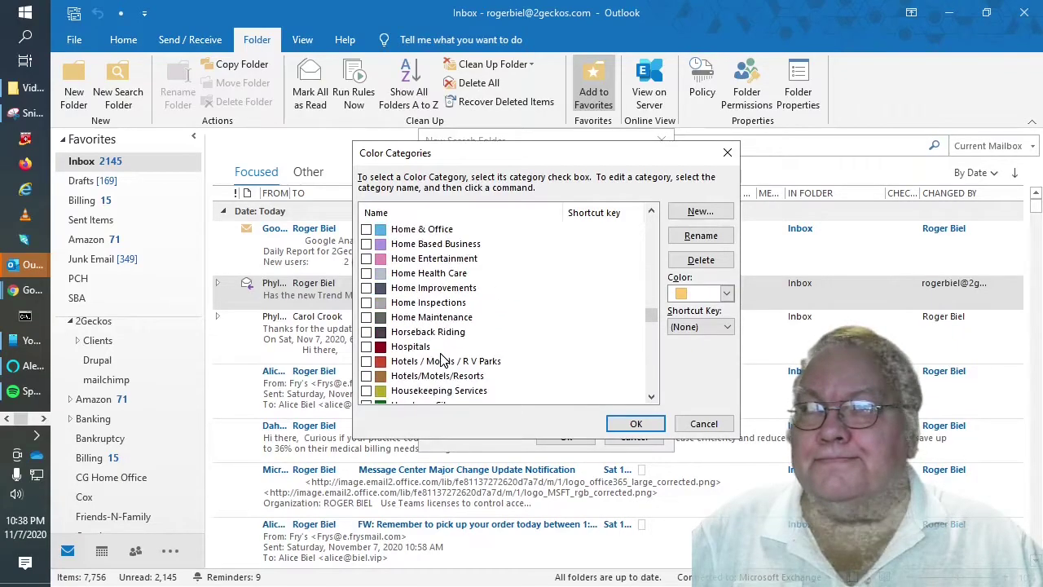
pyautogui.scroll(-13, 444, 360)
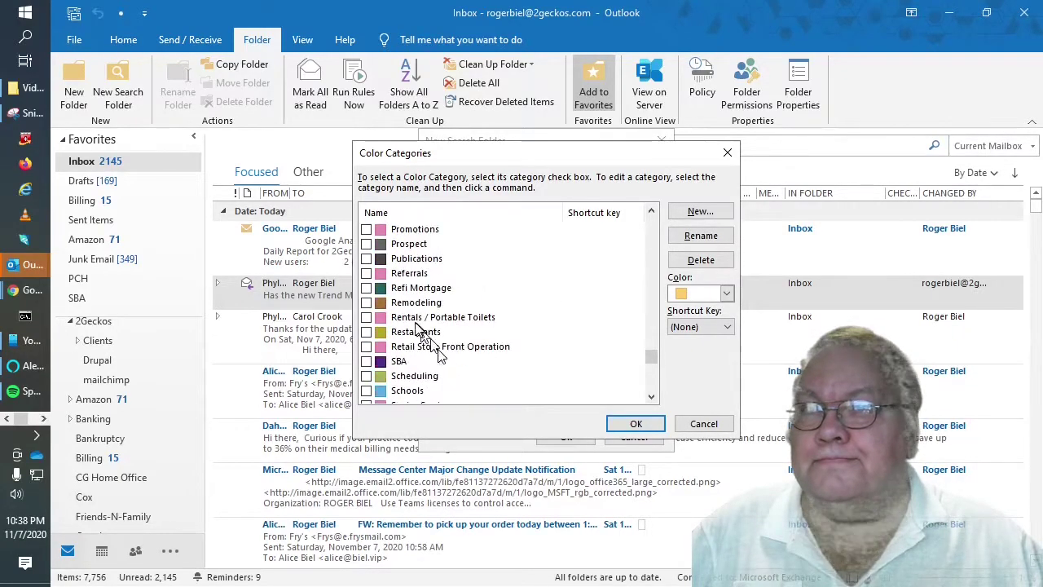
pyautogui.scroll(-4, 368, 393)
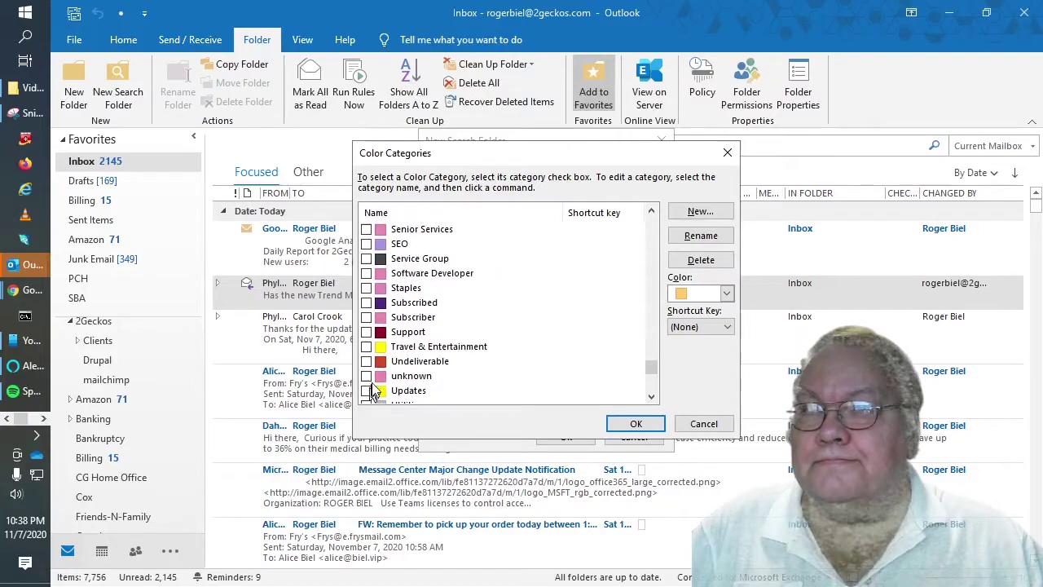
pyautogui.click(366, 332)
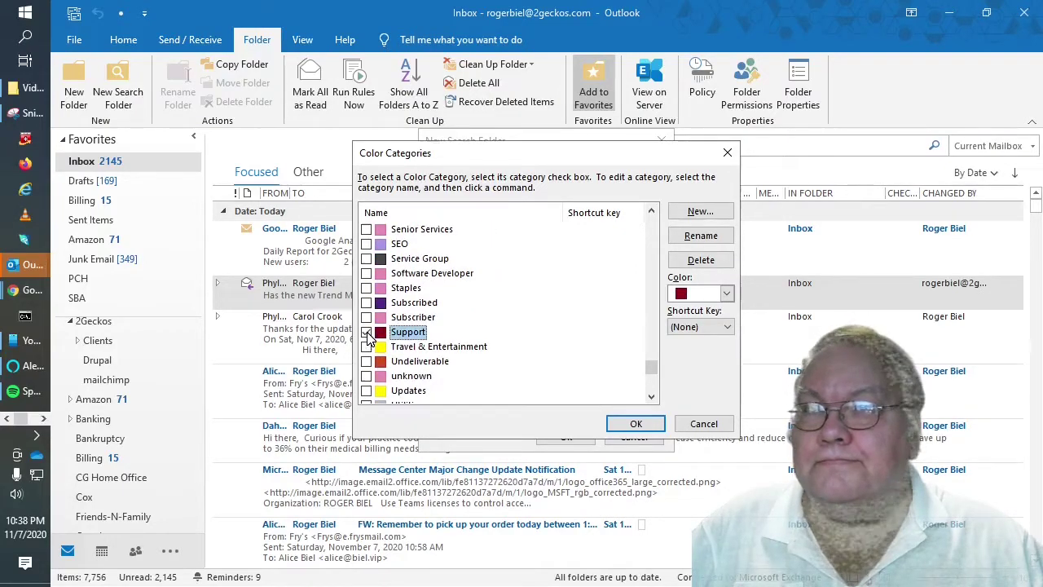
pyautogui.click(634, 423)
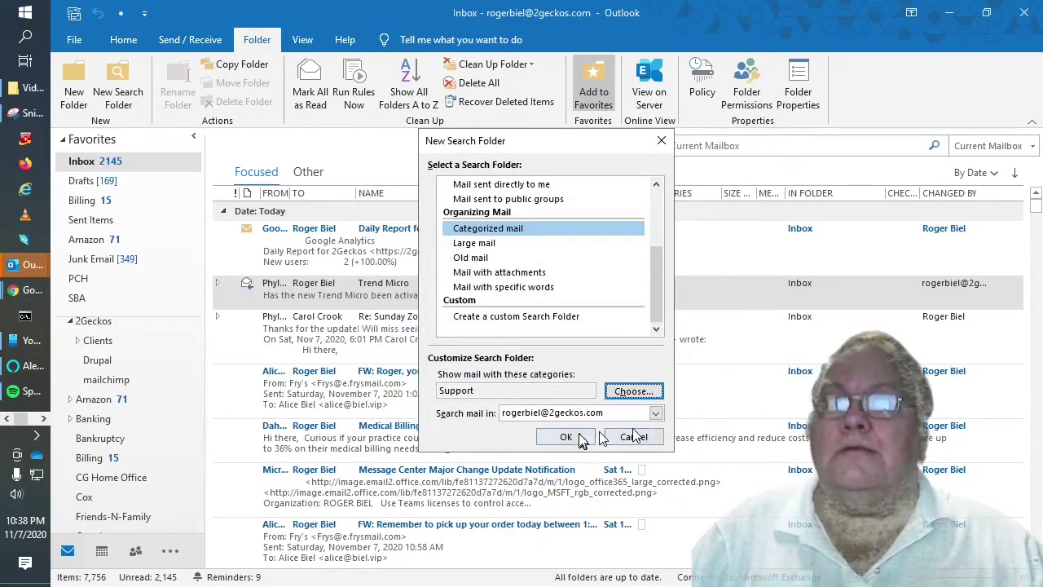
pyautogui.click(565, 437)
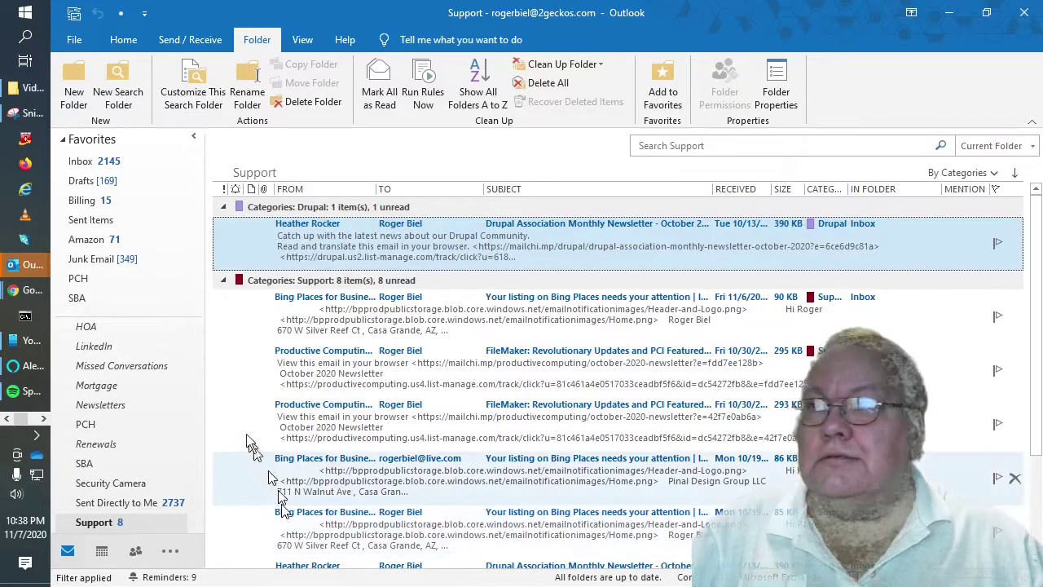
# Step: Add the Support search folder to Favorites and open it from there
pyautogui.rightClick(96, 522)
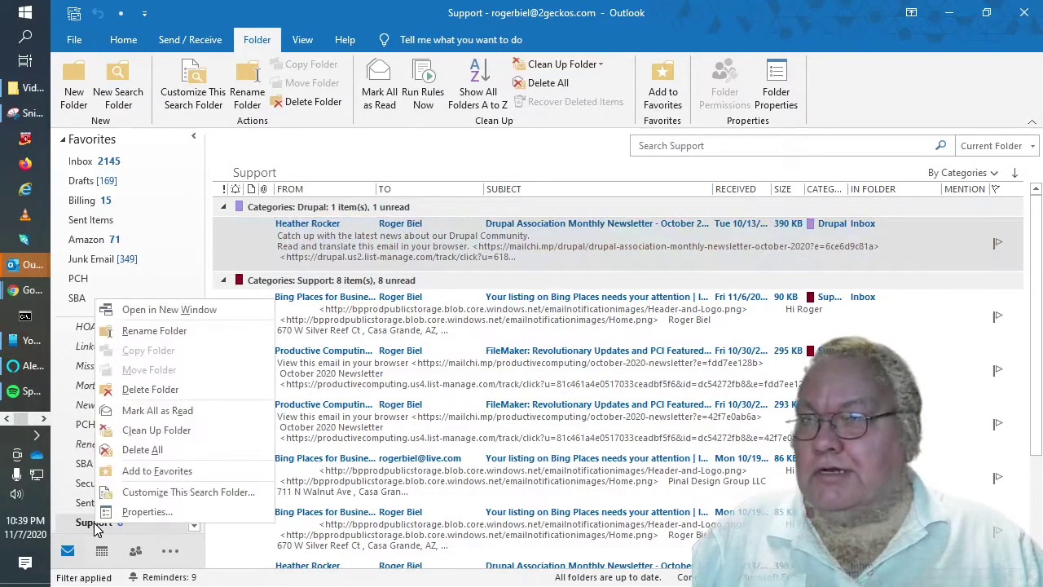
pyautogui.click(157, 471)
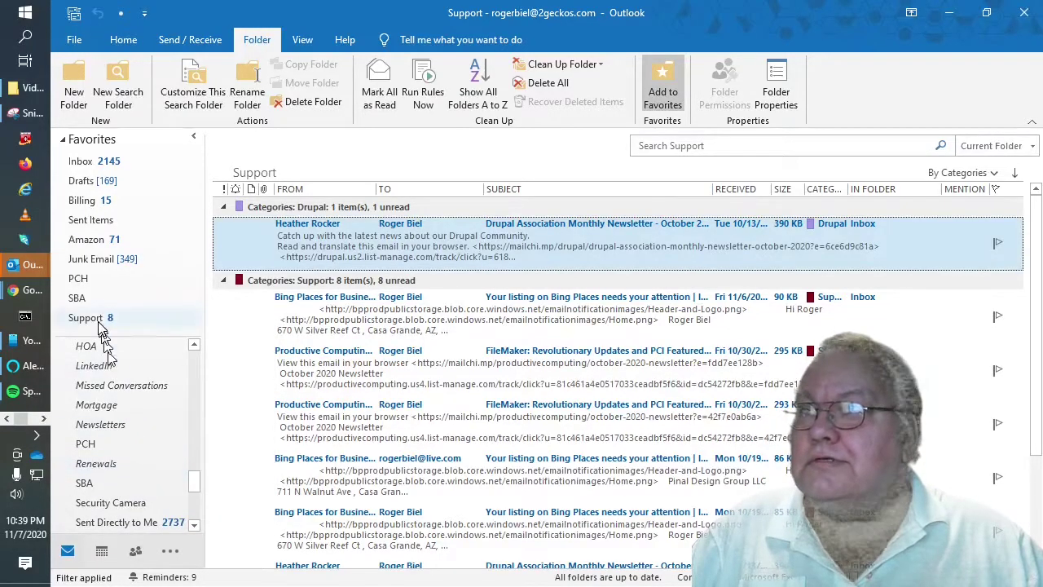
pyautogui.click(77, 320)
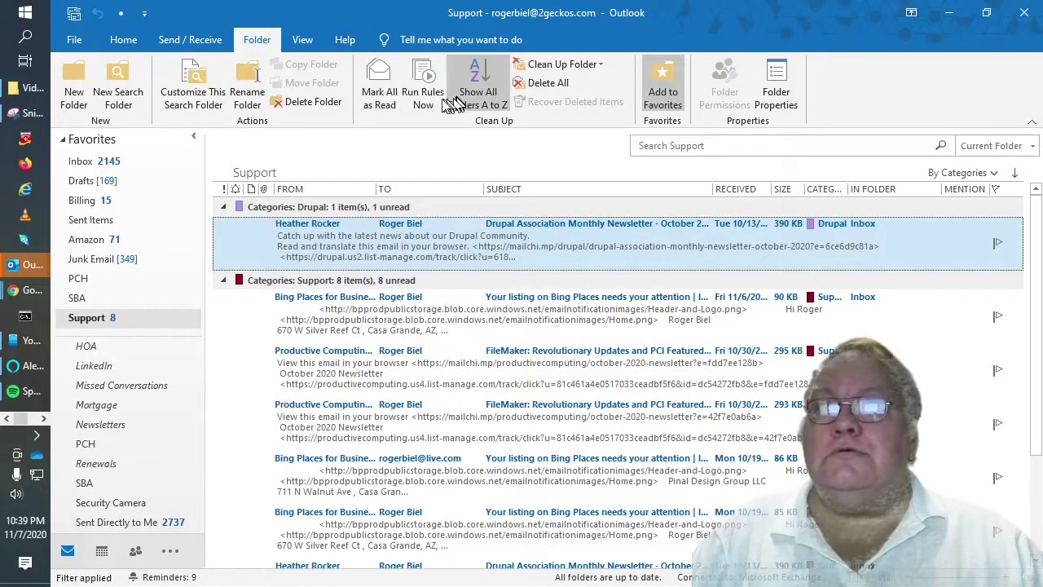
pyautogui.click(120, 40)
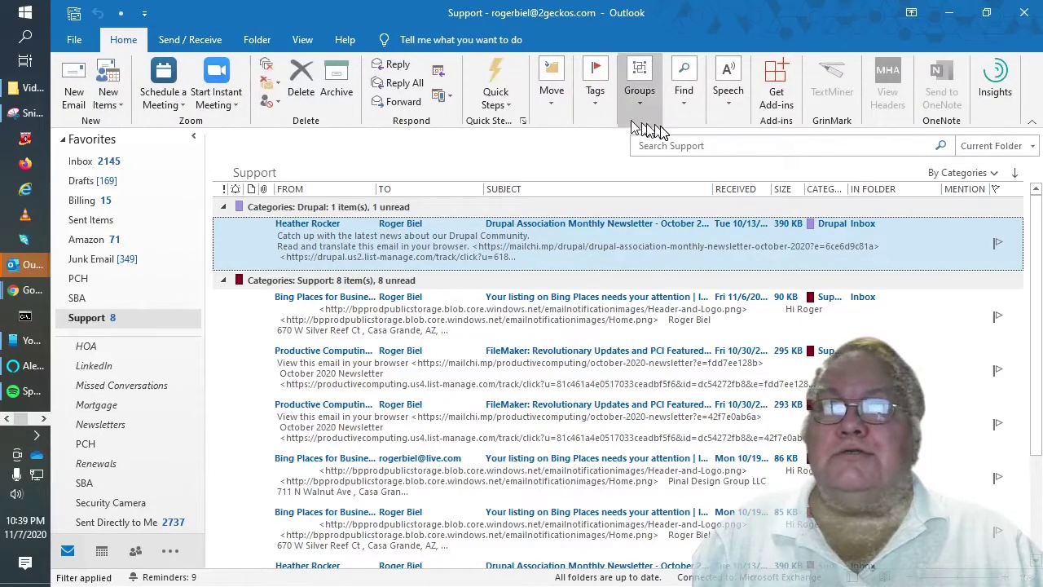
# Step: Run the Support rule now on all messages in the Support folder, including subfolders
pyautogui.click(552, 102)
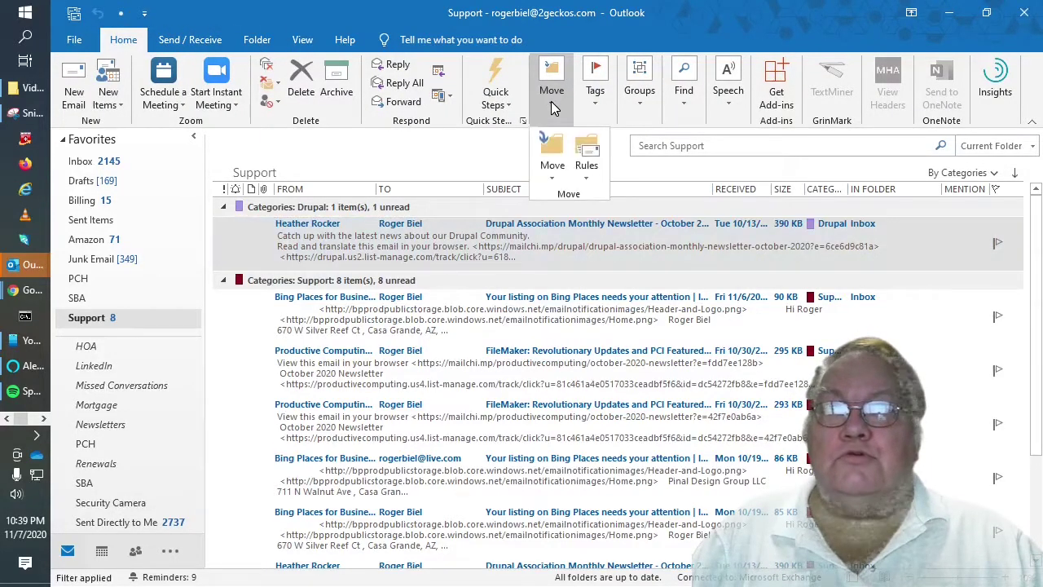
pyautogui.click(589, 156)
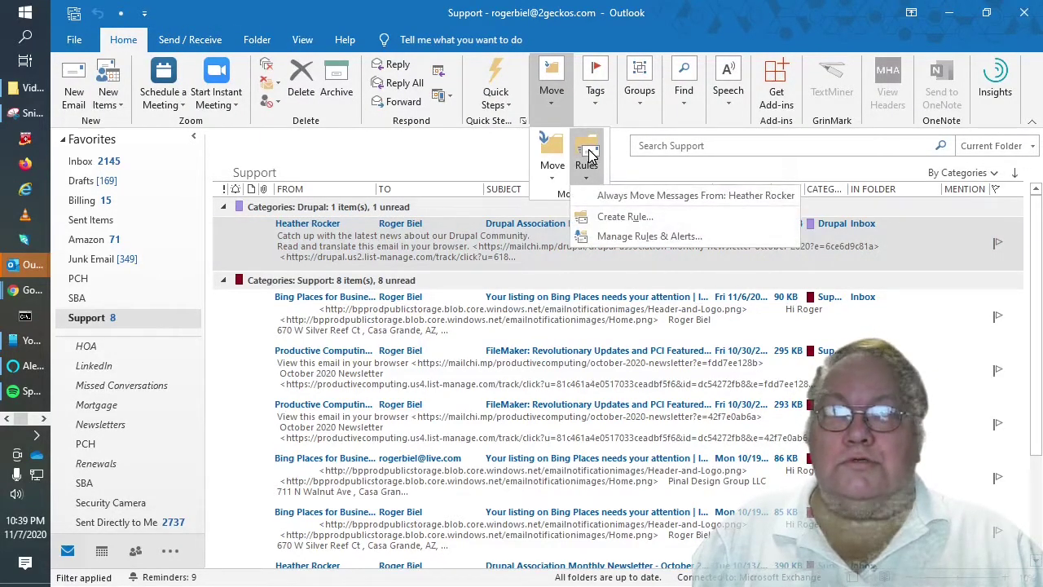
pyautogui.click(613, 236)
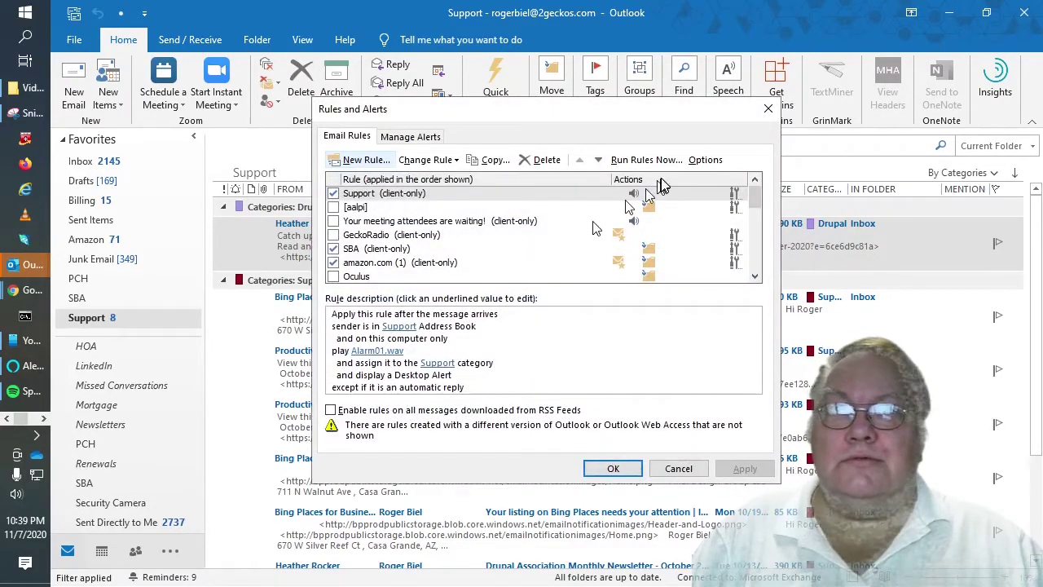
pyautogui.click(644, 160)
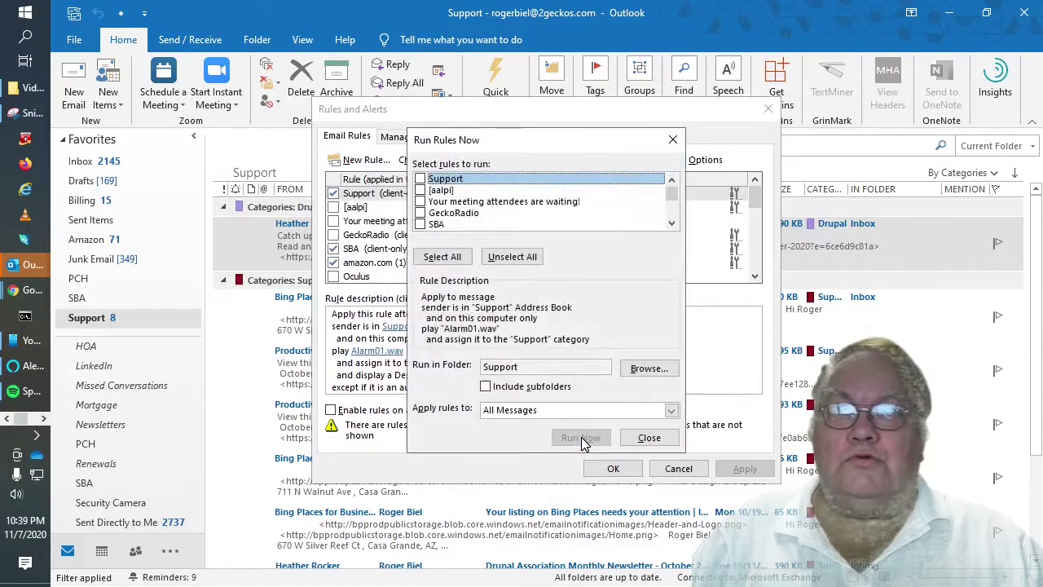
pyautogui.click(420, 179)
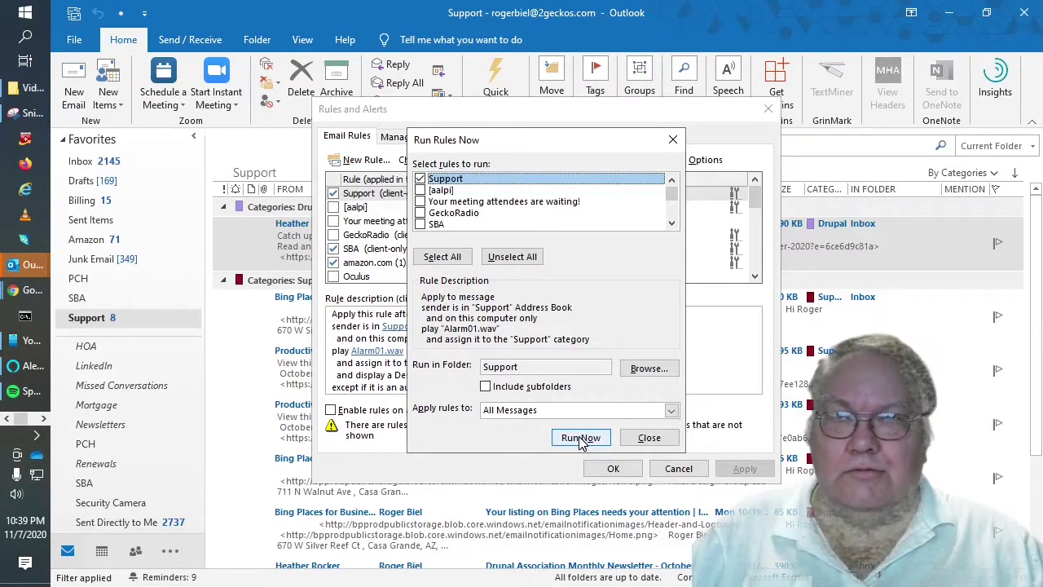
pyautogui.click(486, 386)
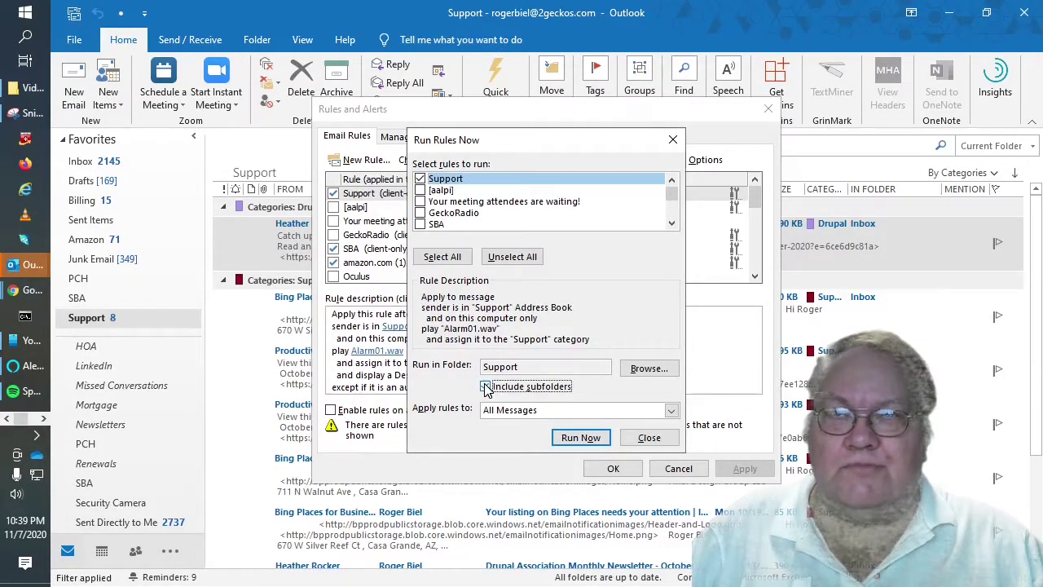
pyautogui.click(580, 438)
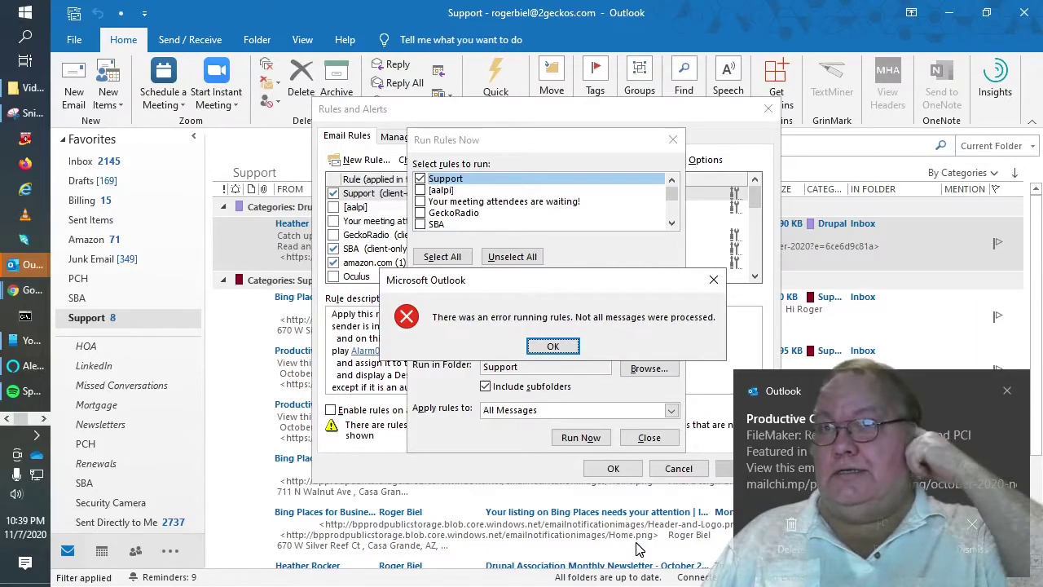
# Step: Dismiss the error, run the Support rule again with the same settings, and close the rules dialogs
pyautogui.click(553, 346)
pyautogui.click(574, 441)
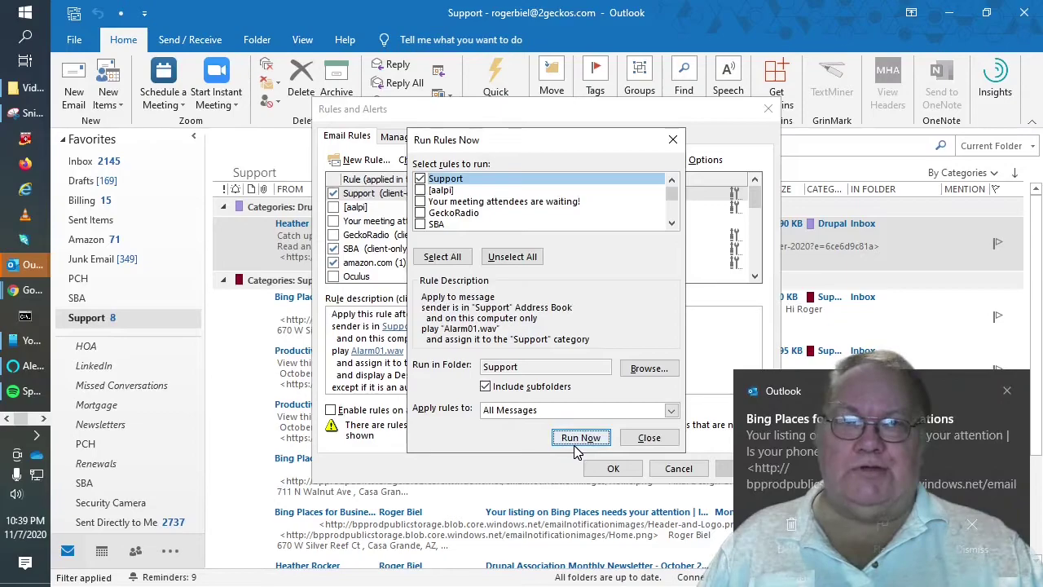
pyautogui.click(648, 438)
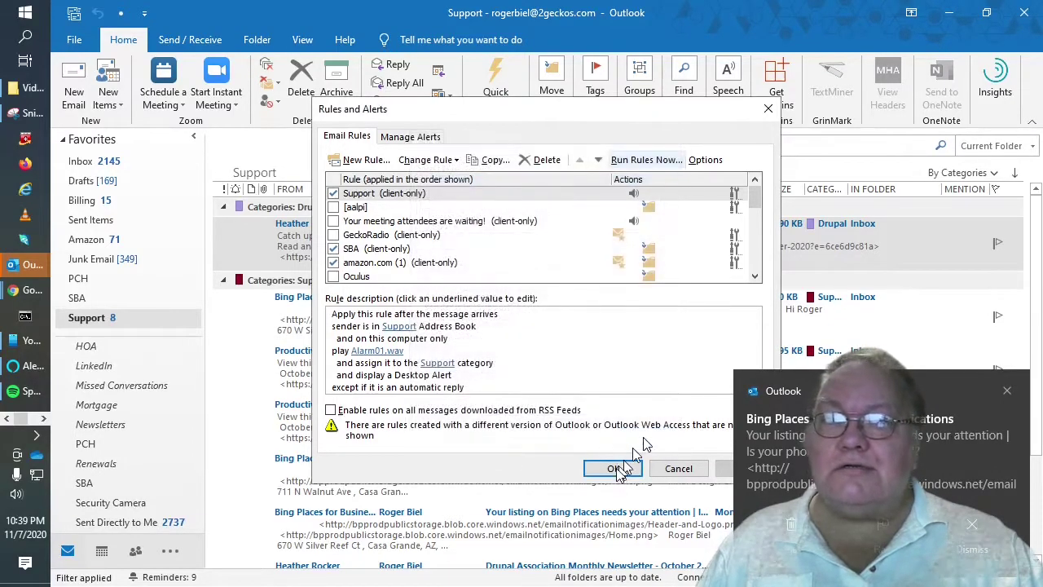
pyautogui.click(613, 468)
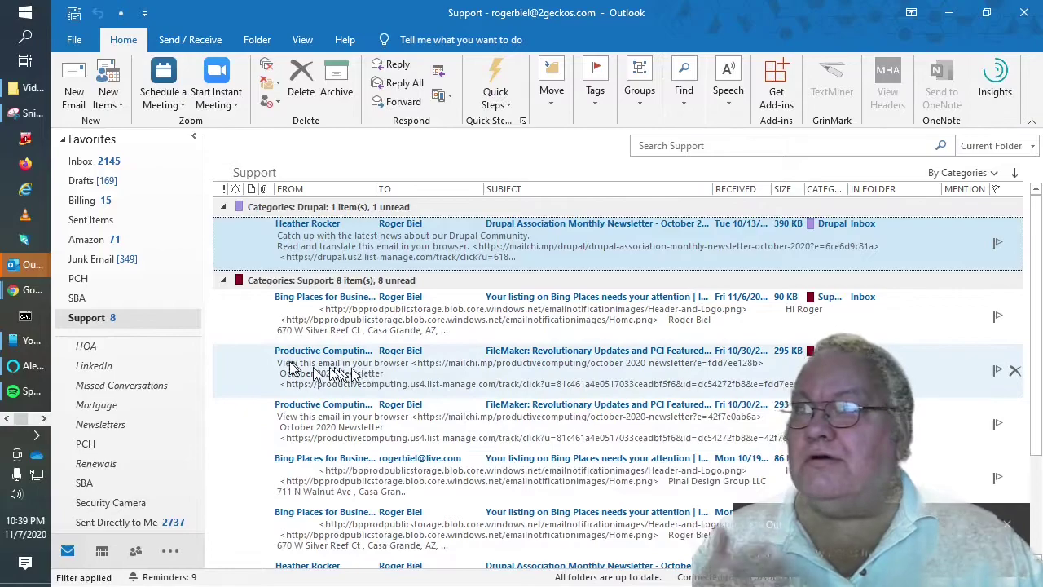
# Step: Look through the messages grouped under the Support category in the search folder
pyautogui.scroll(-3, 326, 362)
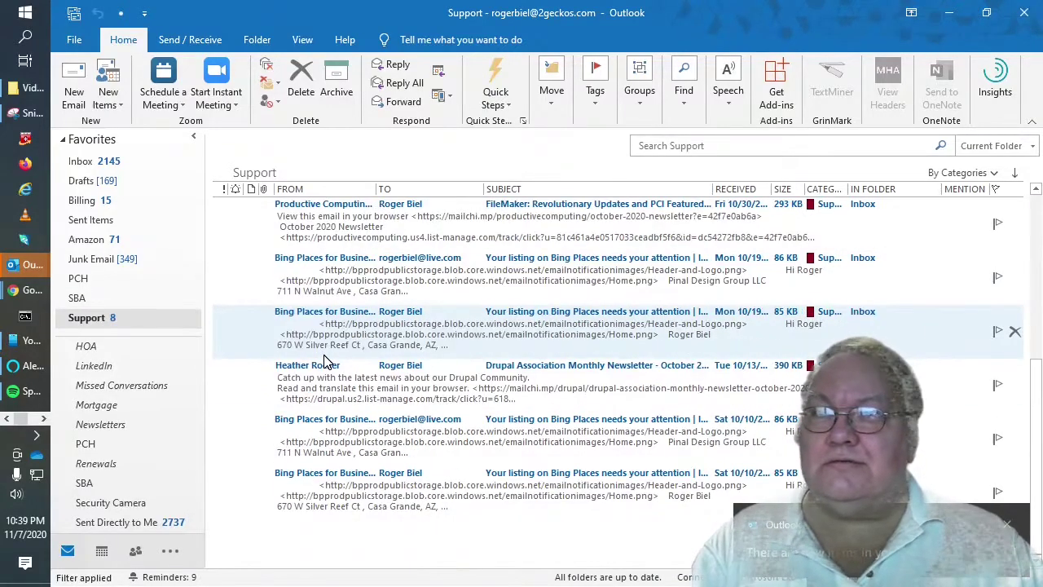
pyautogui.click(324, 364)
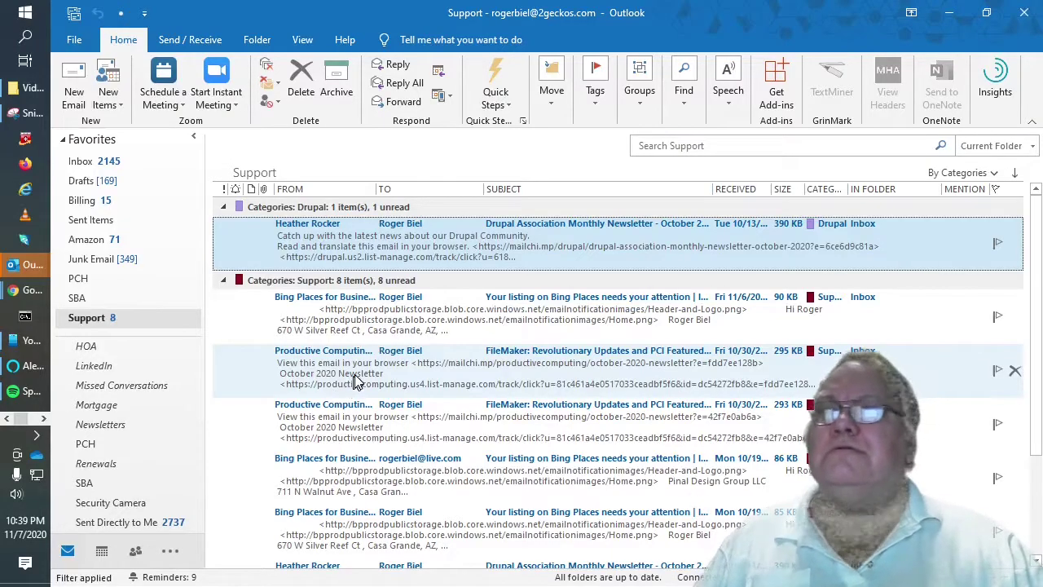
pyautogui.scroll(-2, 364, 378)
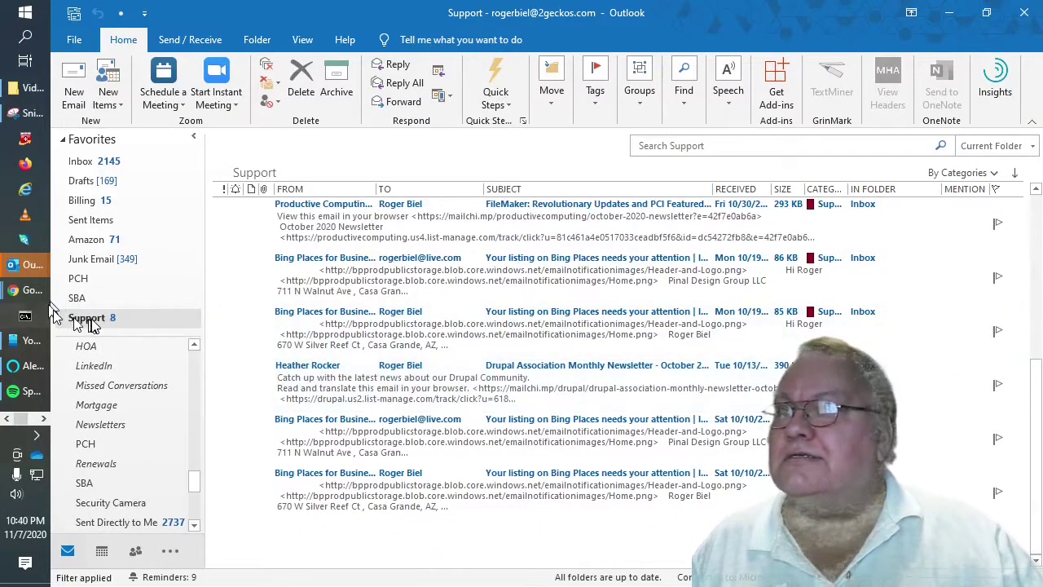
pyautogui.scroll(2, 564, 392)
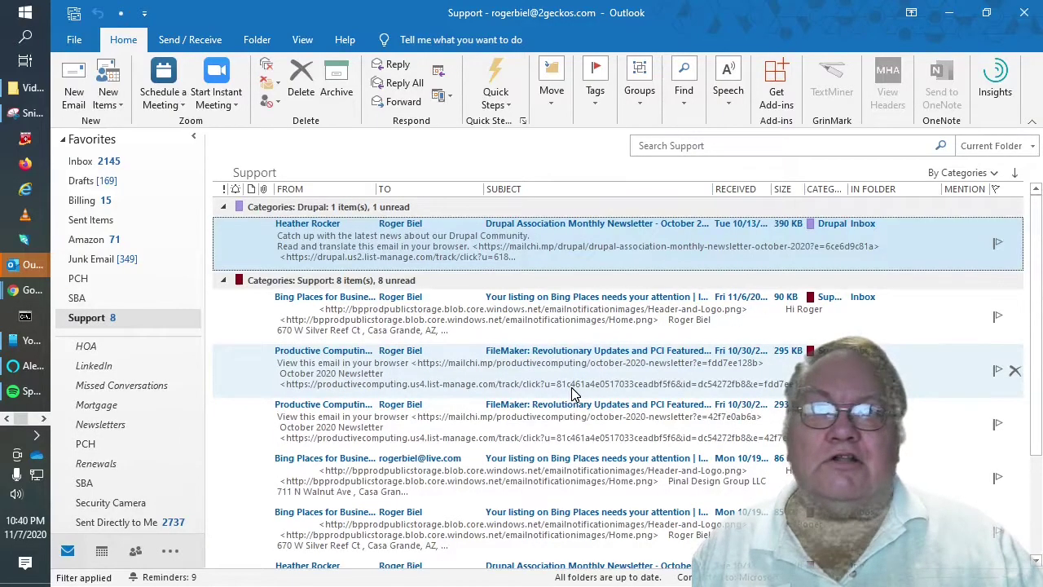
pyautogui.scroll(-2, 572, 393)
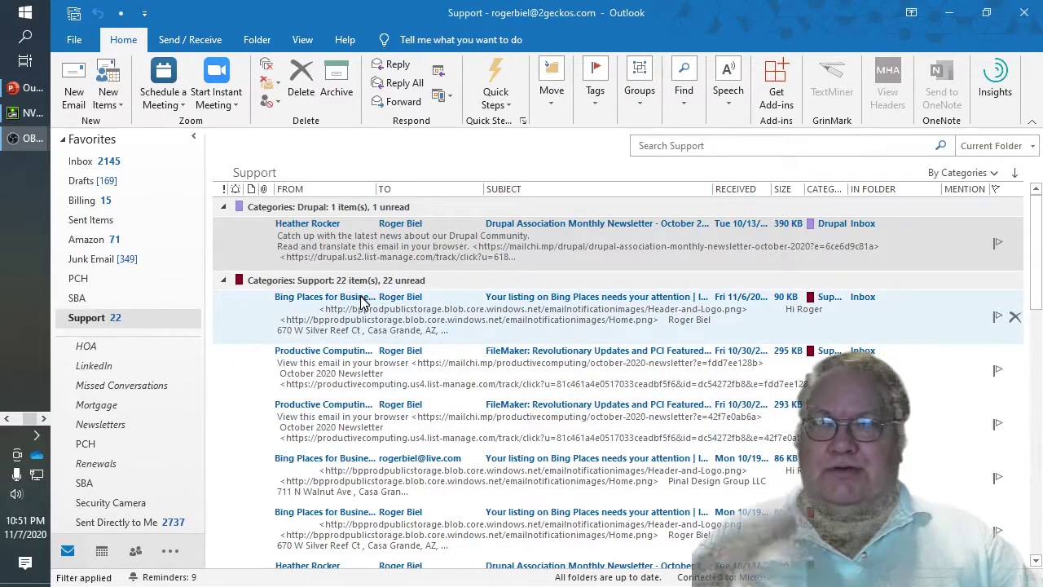
# Step: Copy the first Productive Computing message from the Support search folder to the Support contacts folder
pyautogui.click(332, 358)
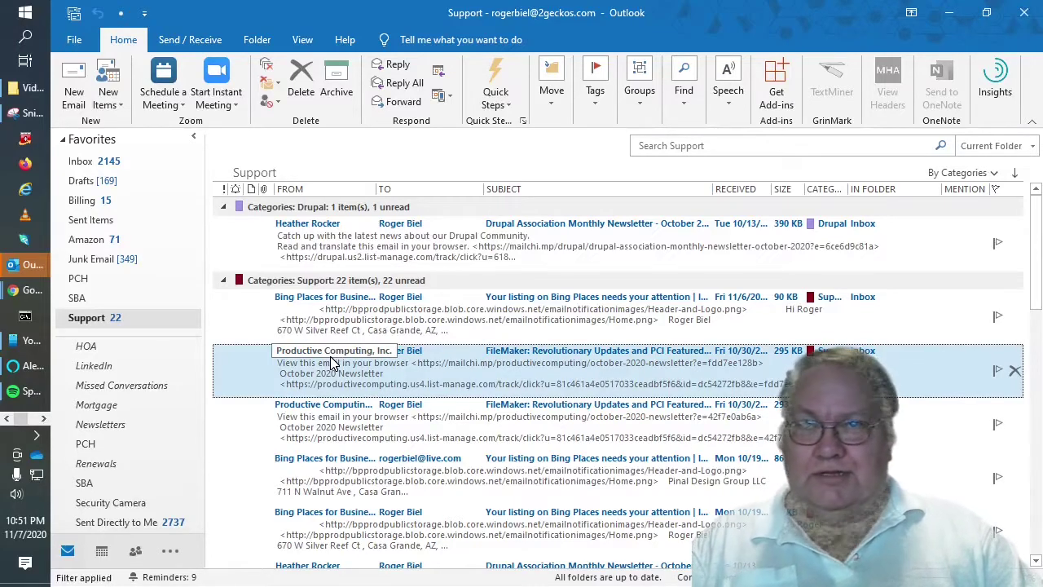
pyautogui.rightClick(332, 364)
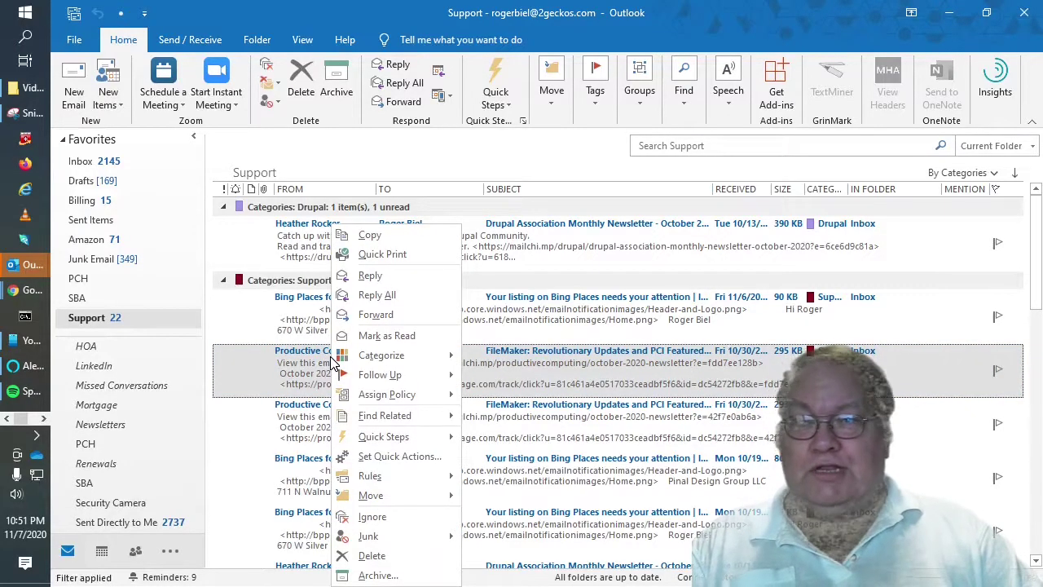
pyautogui.moveTo(350, 499)
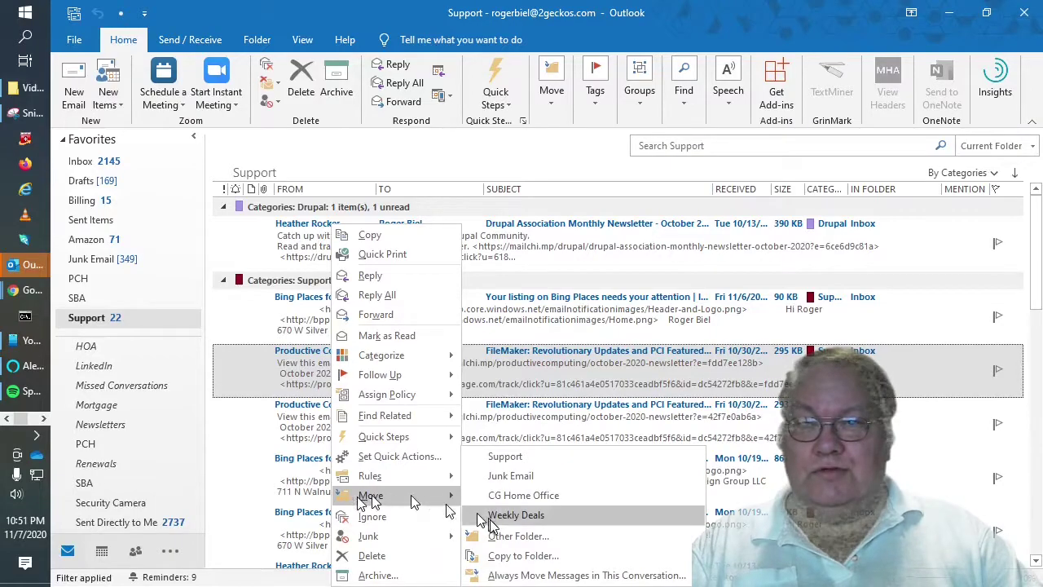
pyautogui.click(524, 556)
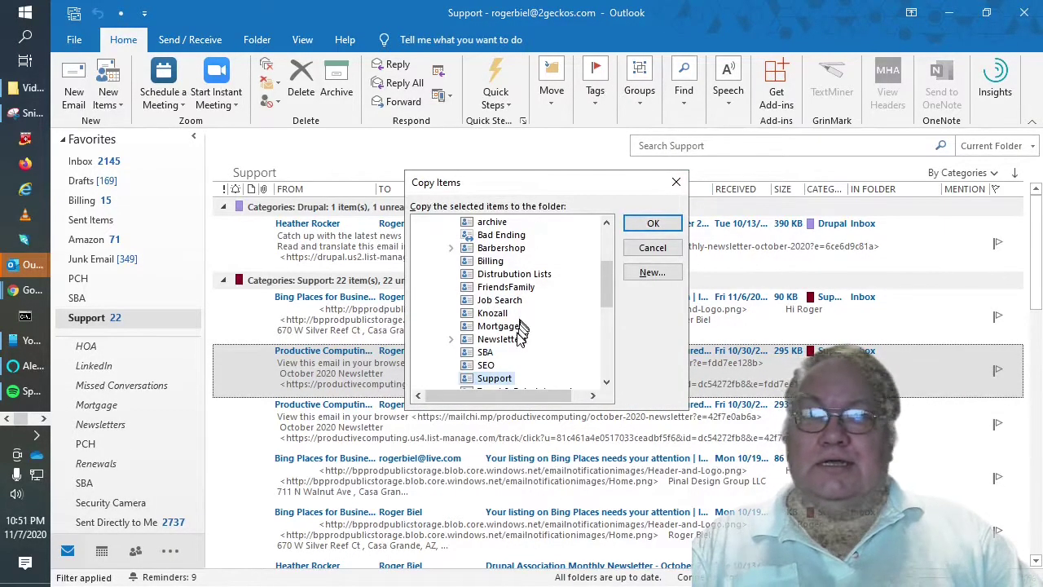
pyautogui.moveTo(604, 272); pyautogui.dragTo(620, 239)
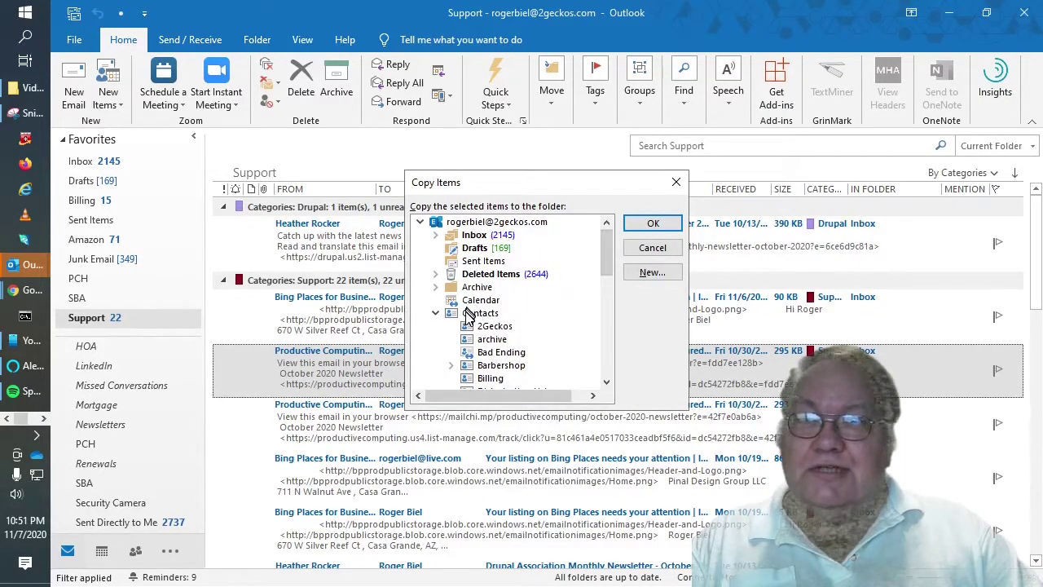
pyautogui.moveTo(608, 265); pyautogui.dragTo(606, 320)
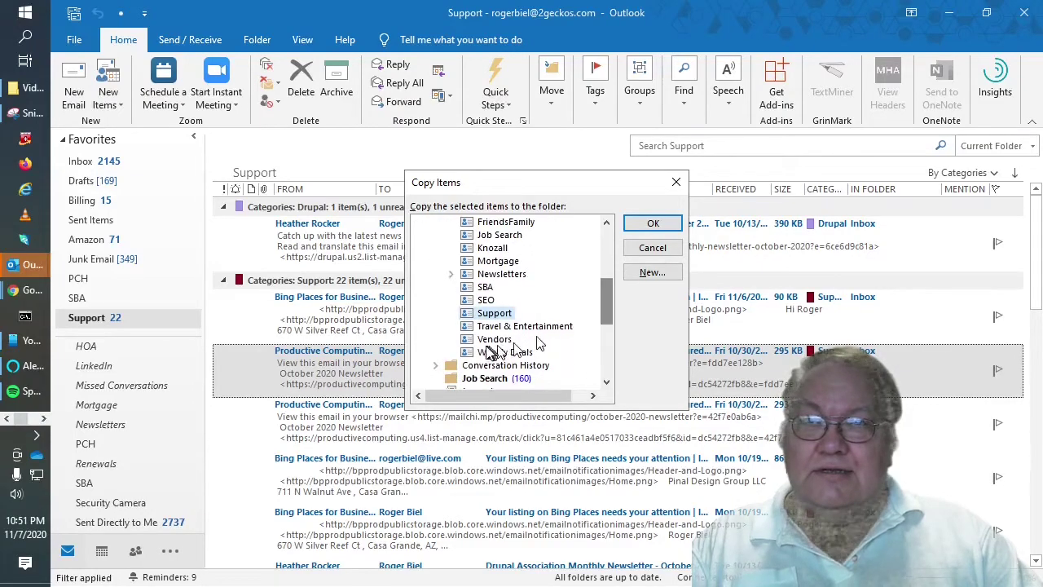
pyautogui.click(652, 224)
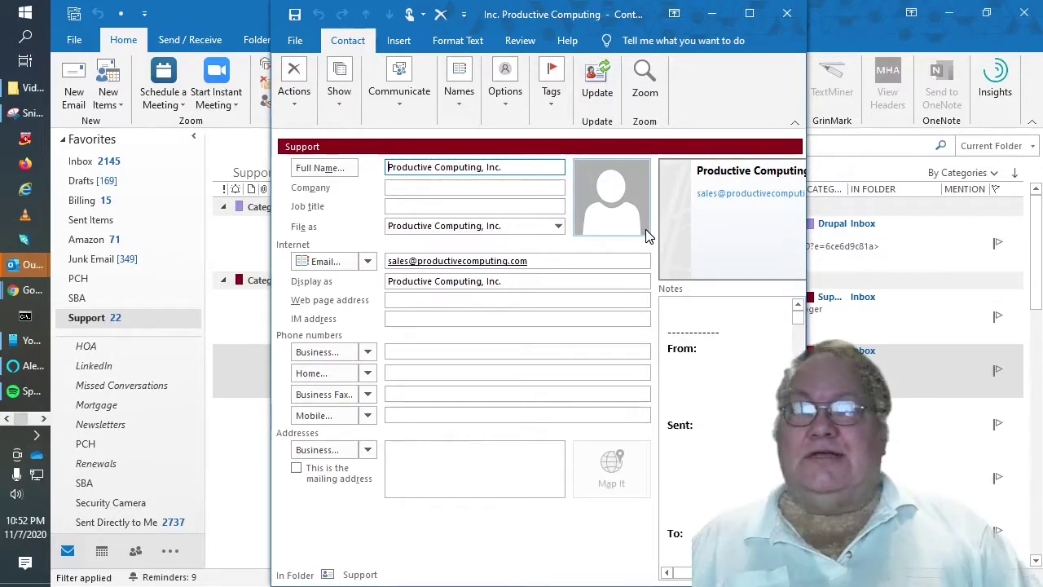
# Step: Save the new Productive Computing contact by updating the information of the existing duplicate contact
pyautogui.click(784, 15)
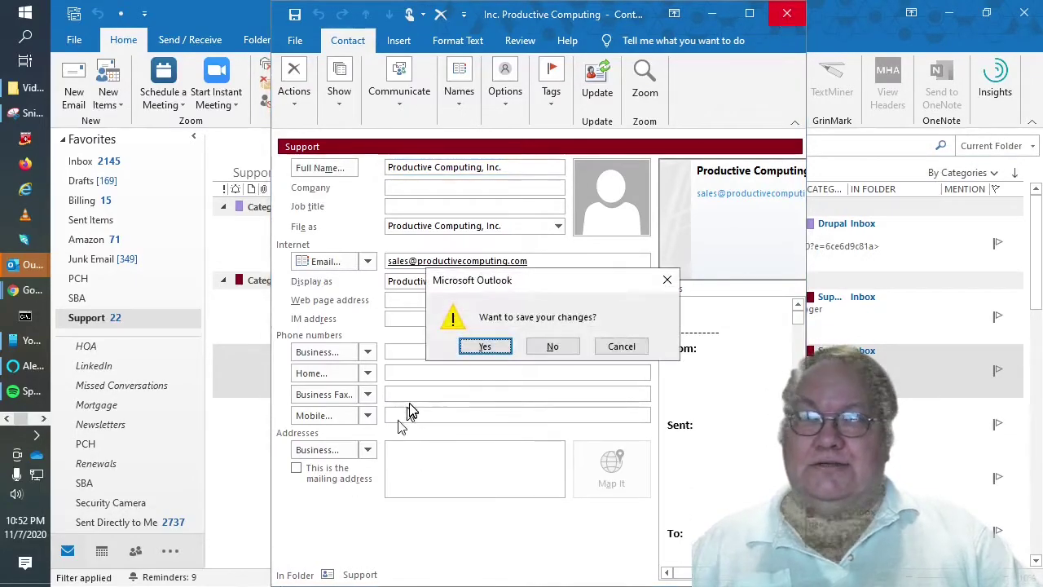
pyautogui.click(494, 345)
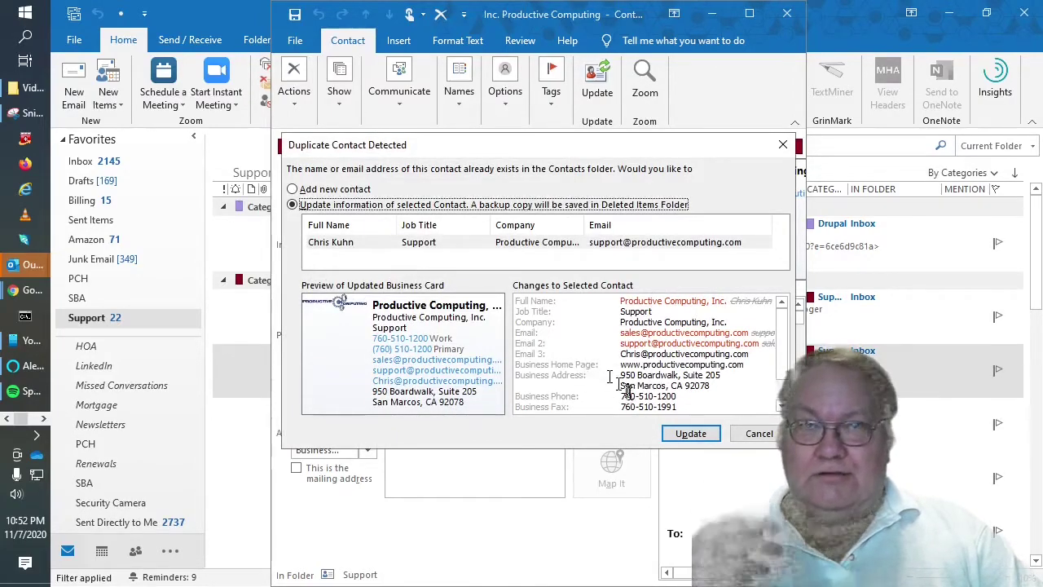
pyautogui.click(692, 437)
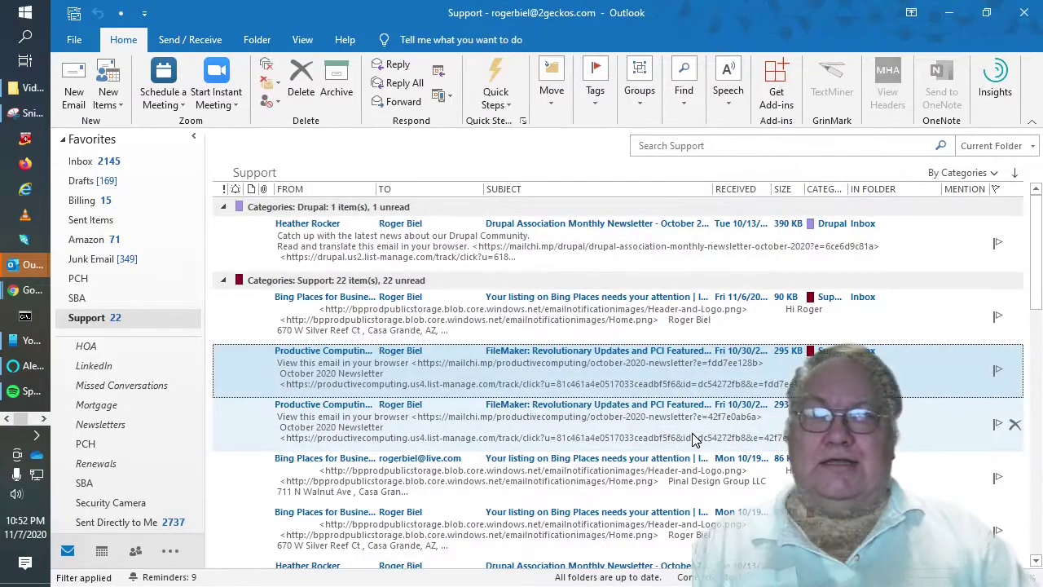